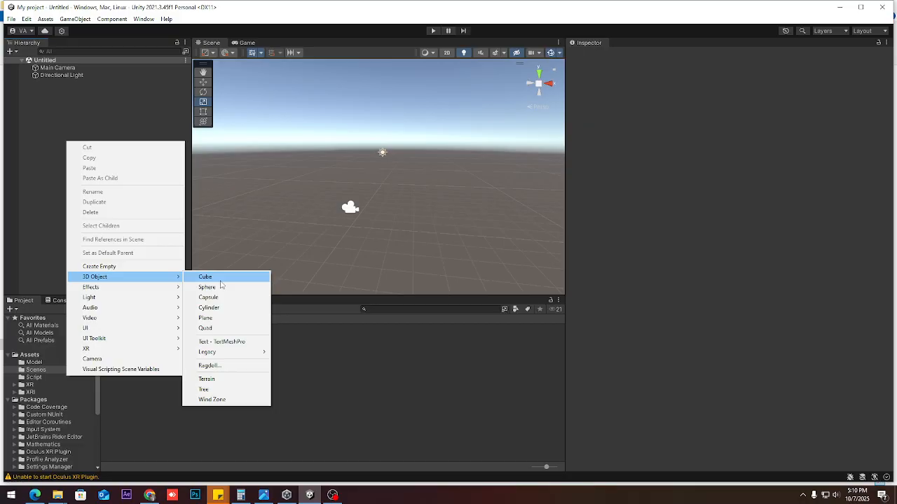
Step: Add a plane to the scene and scale it up uniformly to about 5.9
click(222, 317)
click(380, 180)
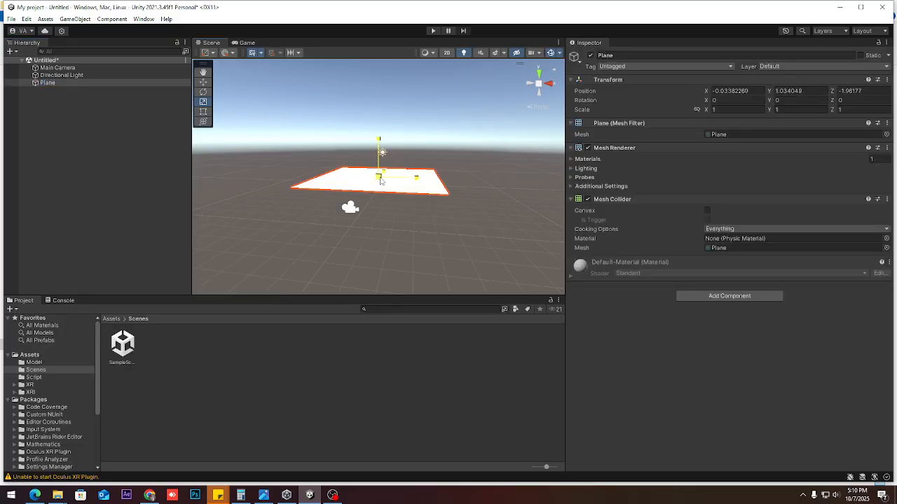
drag(380, 180, 384, 179)
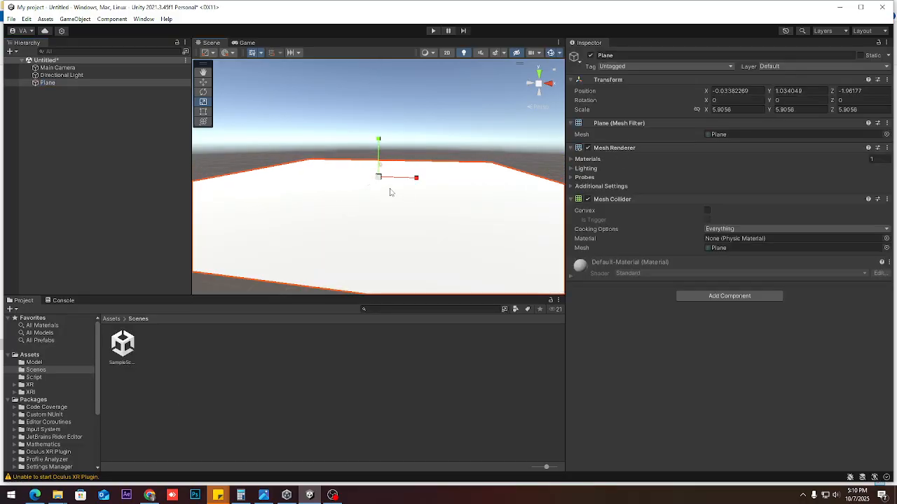
scroll(390, 192, down, 6)
Step: Raise the plane to a Y position of 1.2 and stretch it to a scale of about 18.9 in X and 22.8 in Z
key(w)
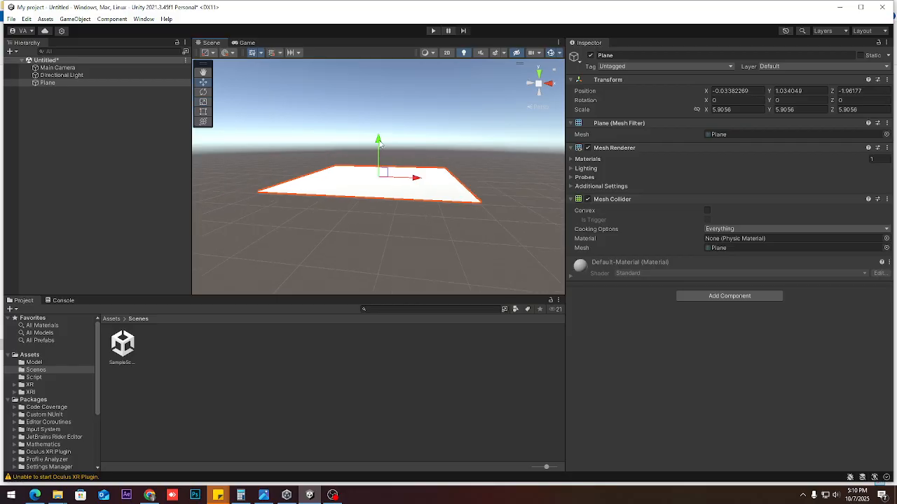
mouse_move(379, 143)
mouse_down()
mouse_move(380, 102)
mouse_move(386, 143)
mouse_up()
key(e)
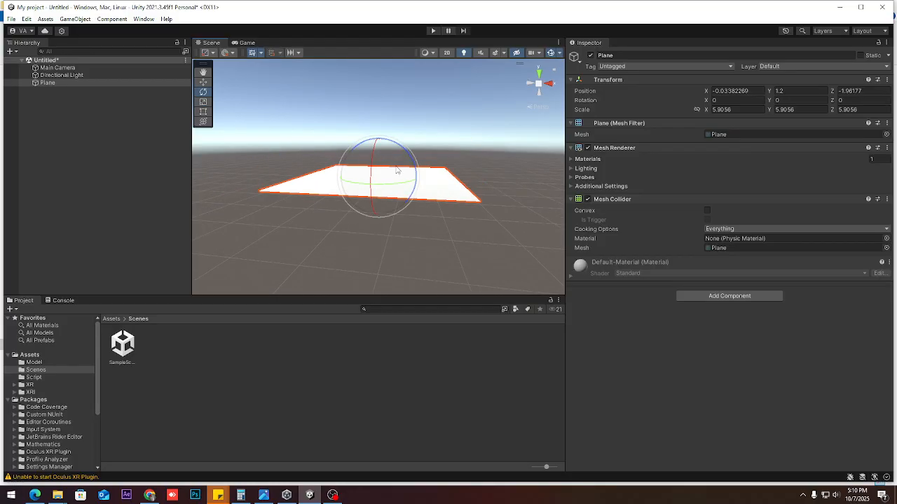
key(r)
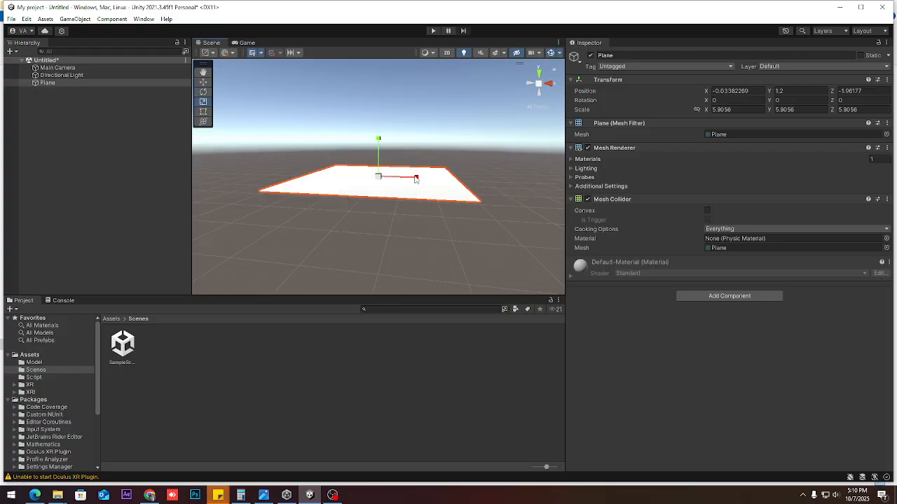
drag(416, 179, 504, 178)
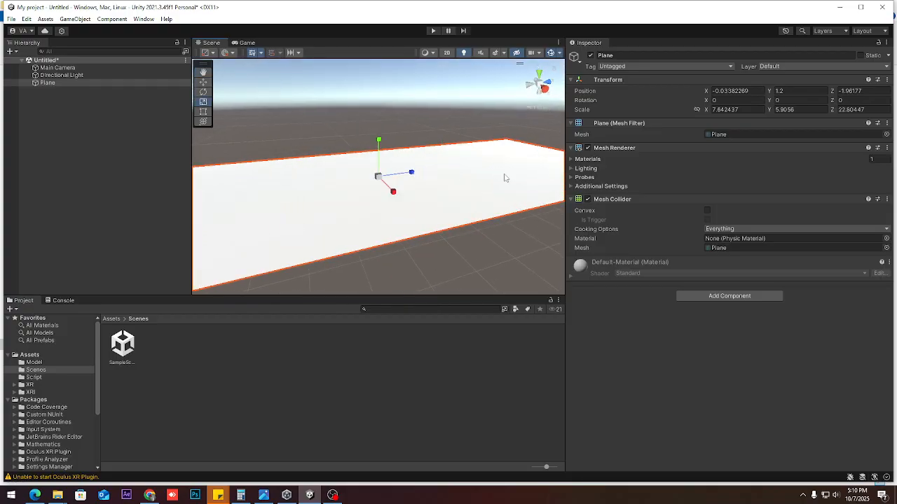
mouse_move(394, 193)
mouse_down()
mouse_move(421, 223)
mouse_move(389, 188)
mouse_up()
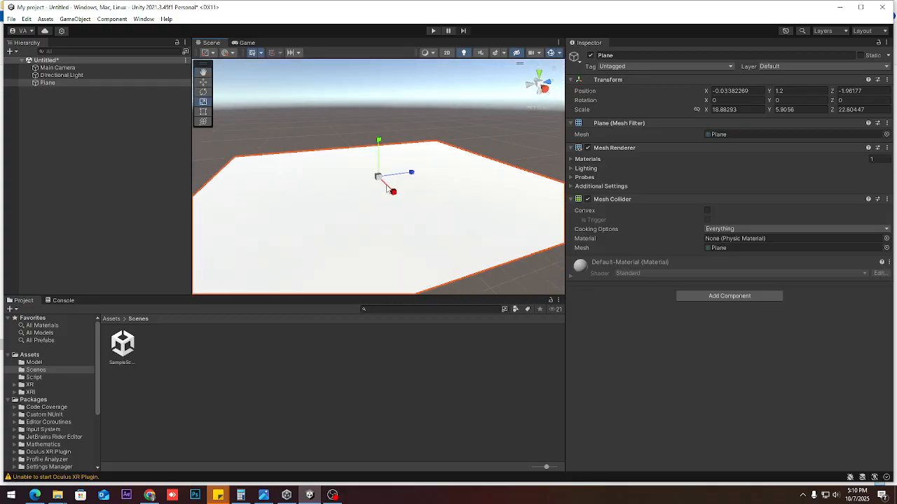
scroll(387, 189, down, 5)
Step: Raise the plane above the grid to a Y position of about 20.9
alt+drag(308, 217, 412, 171)
key(w)
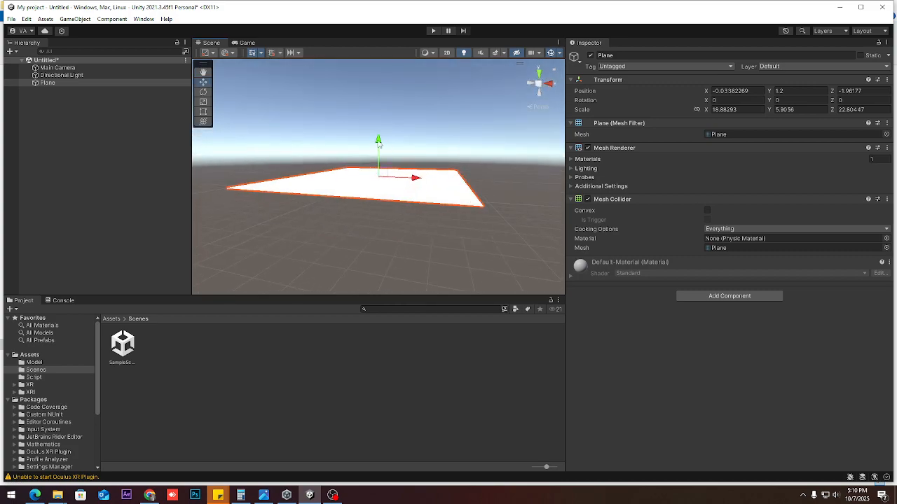
drag(378, 144, 383, 124)
mouse_move(387, 217)
alt+mouse_down()
mouse_move(343, 206)
mouse_move(371, 217)
alt+mouse_up()
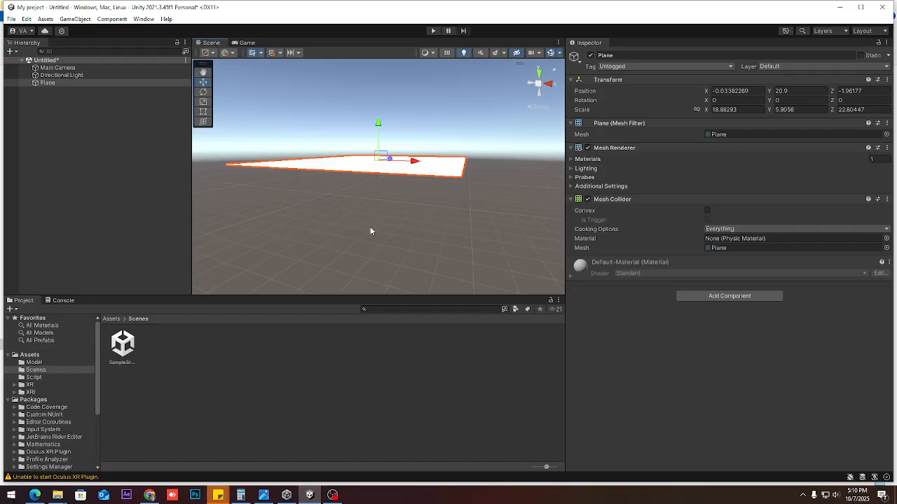
alt+drag(364, 232, 420, 212)
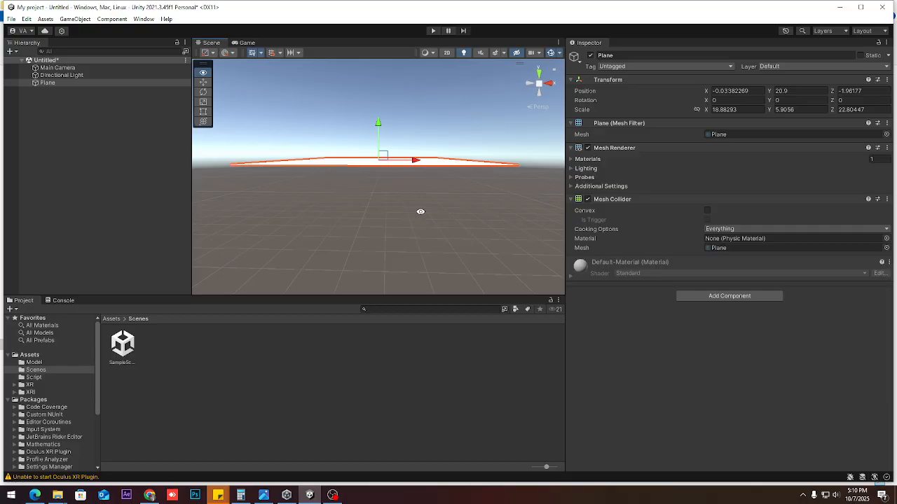
Step: Set the plane's position to 0 on the X, Y and Z axes
click(754, 92)
text(0)
key(Tab)
text(0)
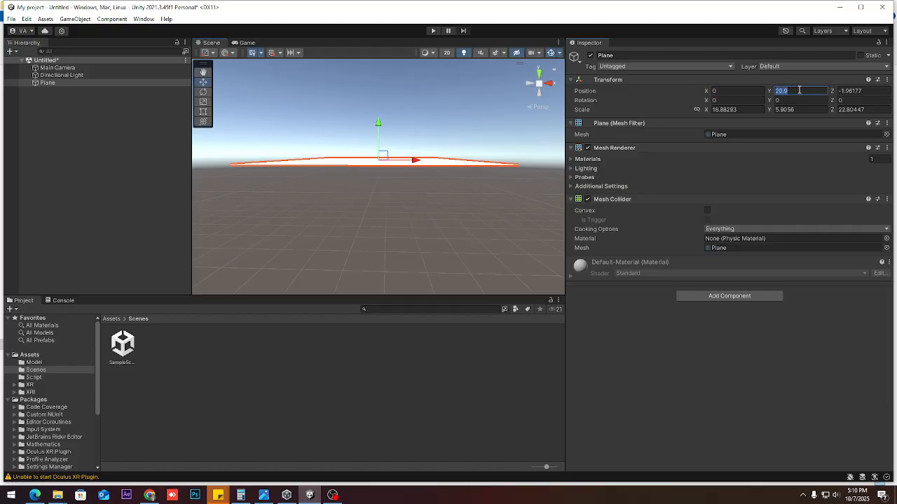
key(Tab)
text(0)
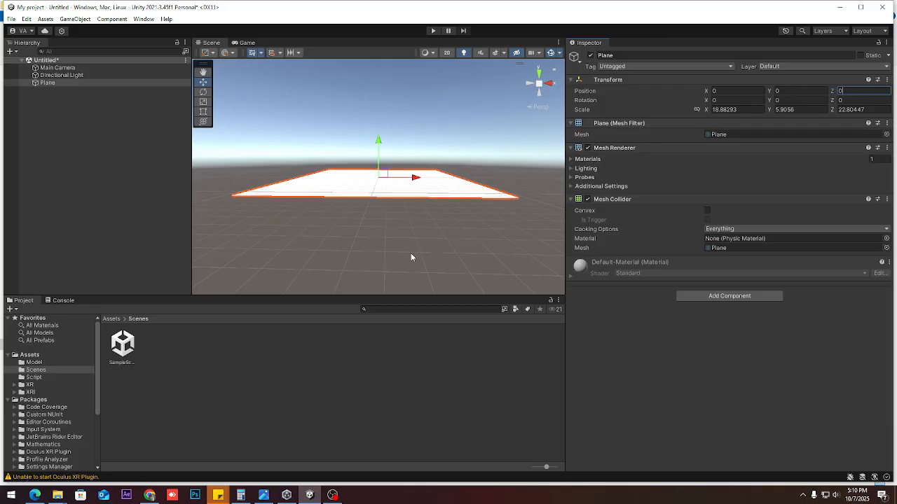
alt+drag(398, 225, 421, 270)
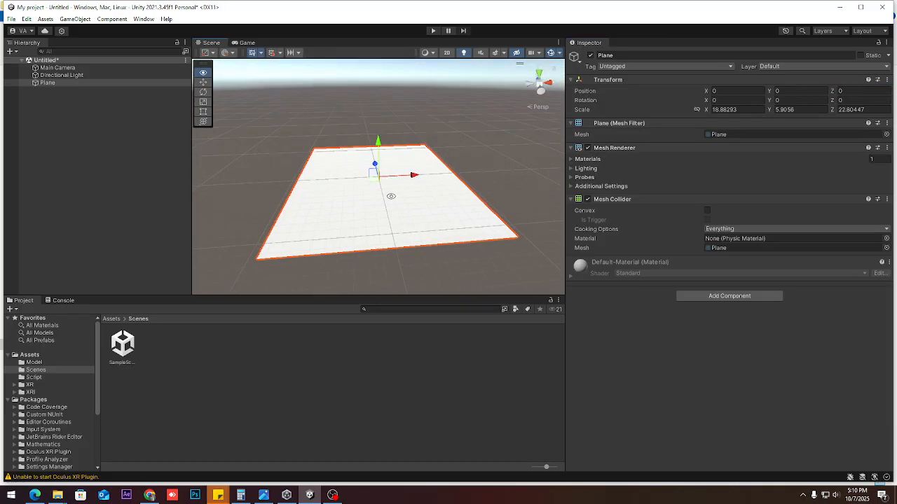
Step: Add a sphere named r and raise it above the plane to a Y position of about 53.8
right_click(70, 131)
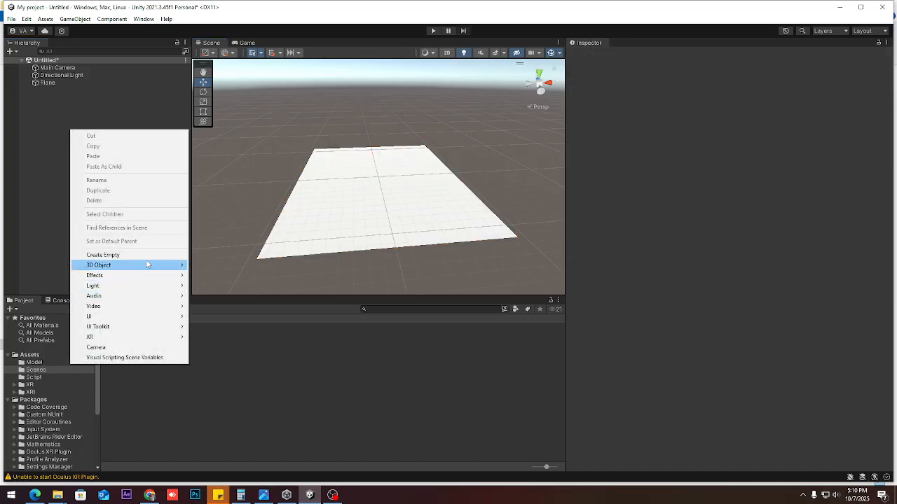
mouse_move(150, 267)
click(239, 277)
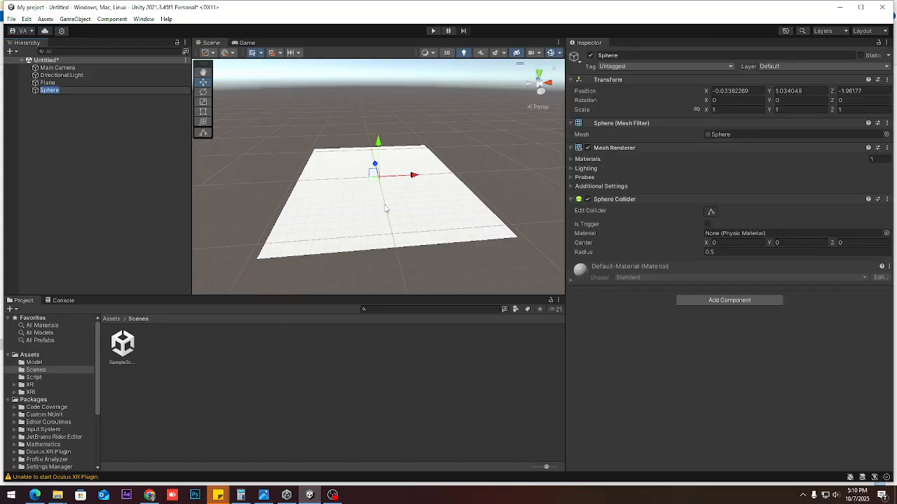
text(f)
drag(379, 144, 379, 94)
Step: Scale the sphere up uniformly to about 50.7
key(r)
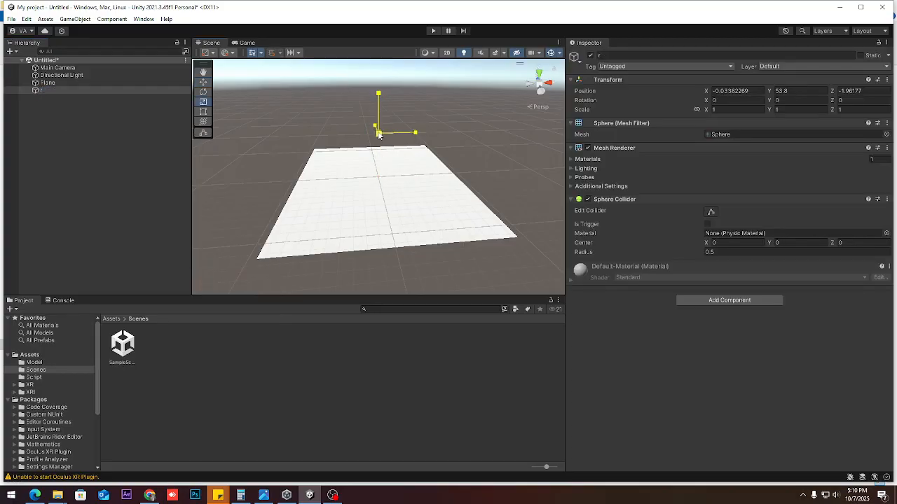
drag(378, 135, 680, 84)
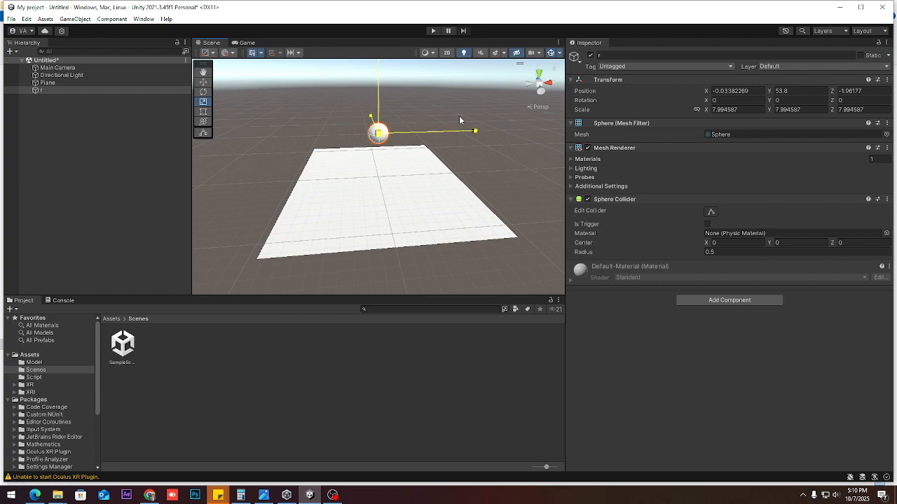
drag(459, 116, 585, 91)
drag(378, 132, 383, 130)
Step: Move the sphere to about -23 in X and raise it to about 112.3 in Y
alt+drag(416, 183, 390, 139)
key(w)
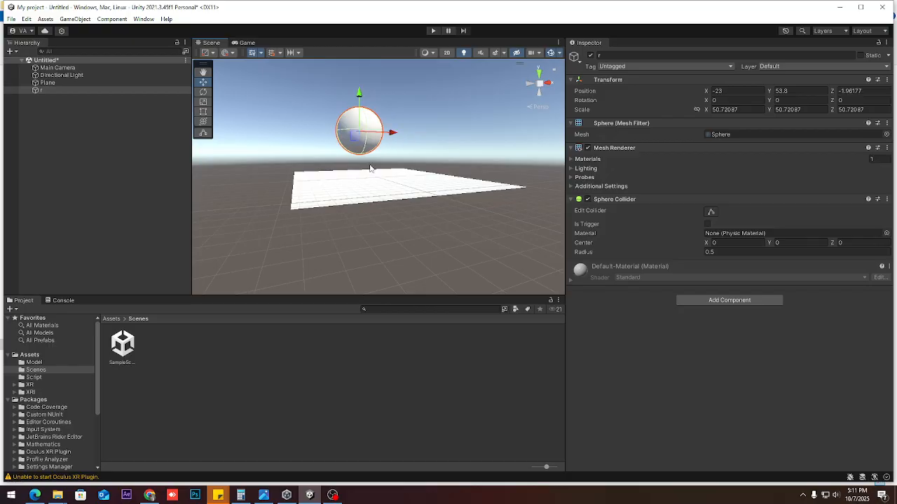
alt+drag(388, 173, 355, 108)
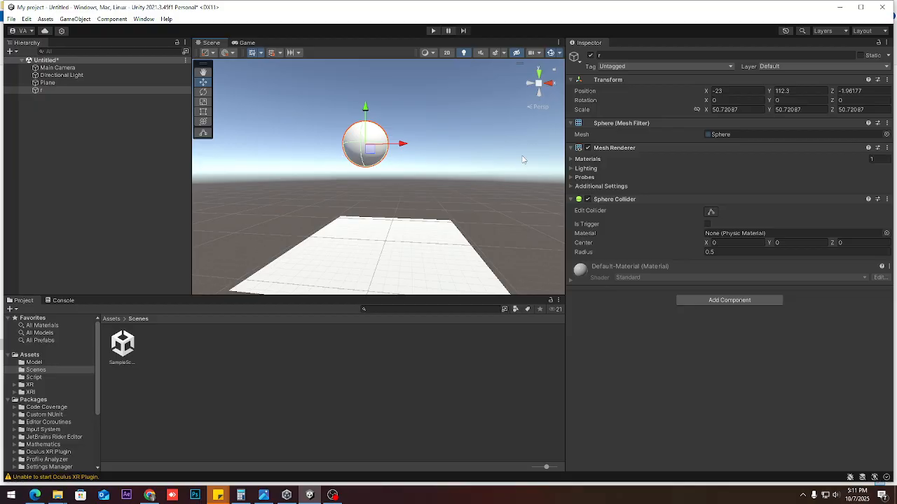
Step: Collapse the sphere's Transform, Mesh Filter, Mesh Renderer and Sphere Collider components
click(572, 80)
click(572, 90)
click(571, 100)
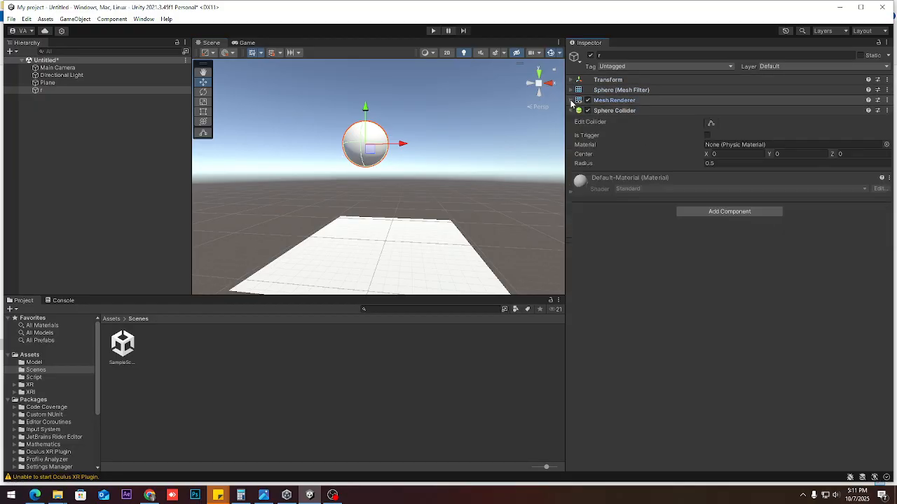
click(572, 111)
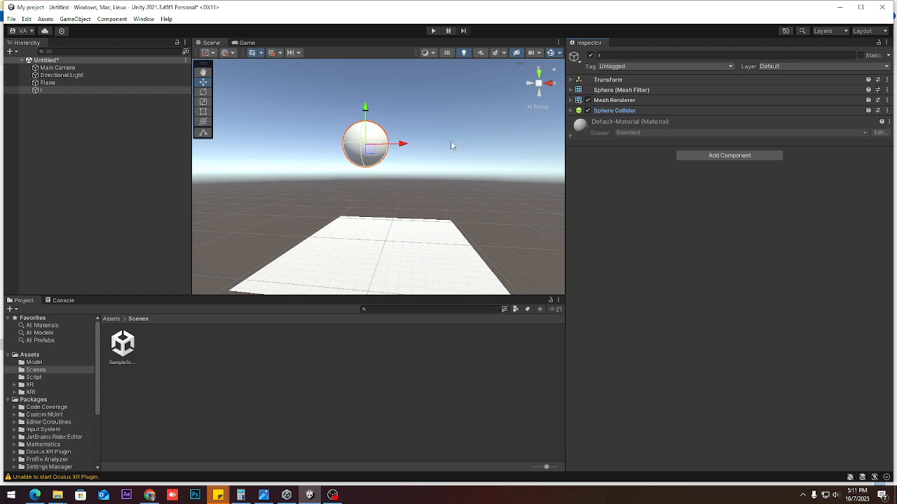
Step: Expand the sphere's Mesh Filter component, inspect the sphere up close and locate its assigned mesh asset
click(644, 89)
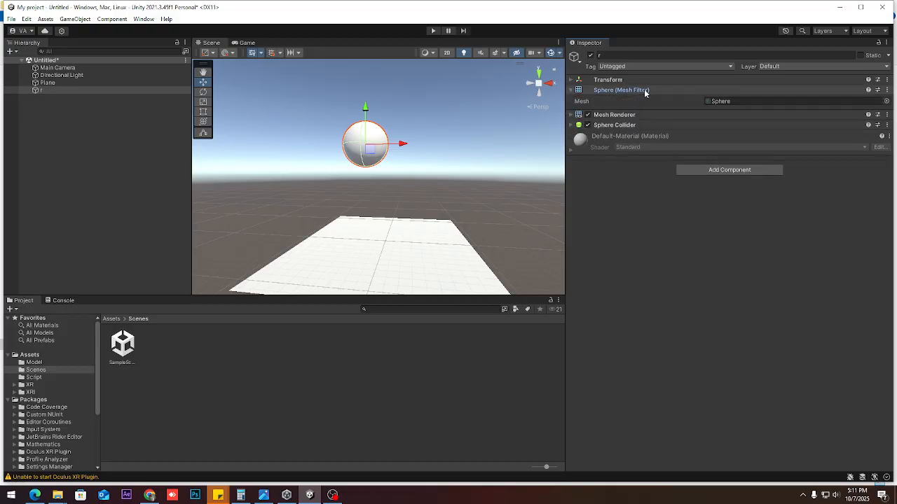
scroll(399, 139, up, 3)
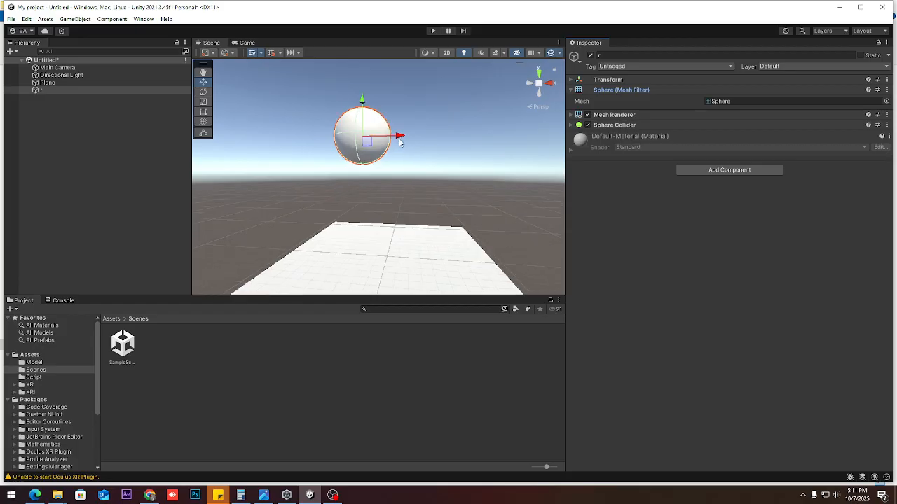
middle_drag(399, 140, 416, 180)
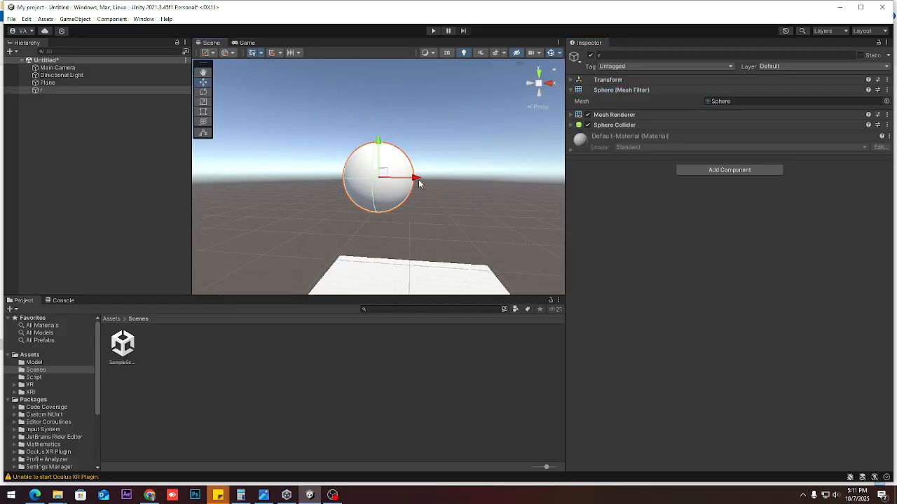
scroll(414, 180, down, 4)
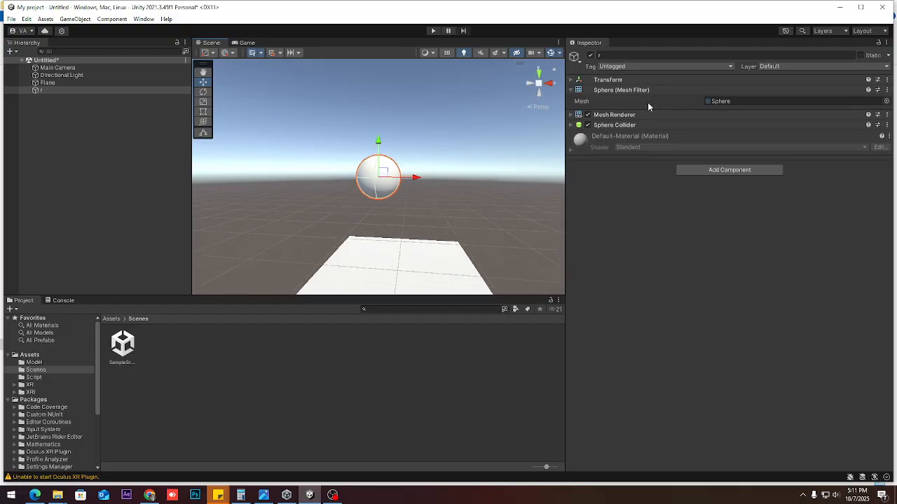
click(714, 101)
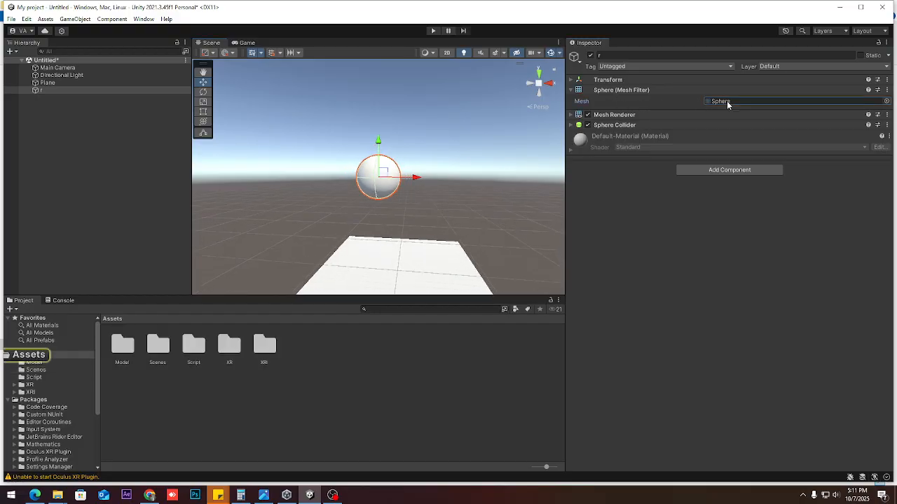
Step: Try the Capsule and Cylinder meshes in the object's Mesh Filter, and reassign the Sphere mesh
click(887, 101)
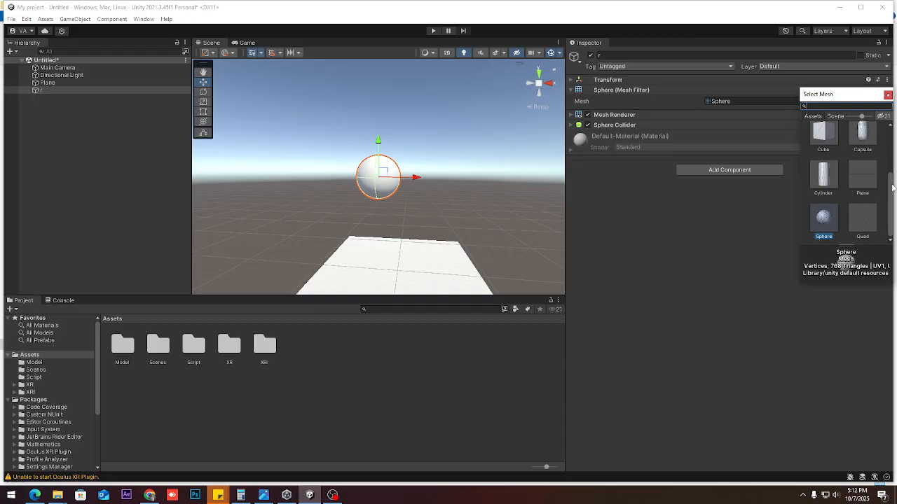
scroll(891, 188, up, 3)
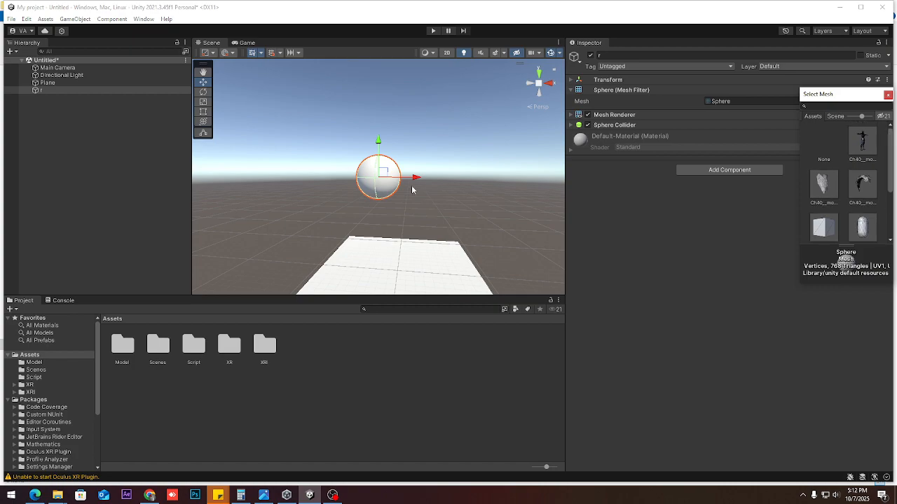
click(862, 228)
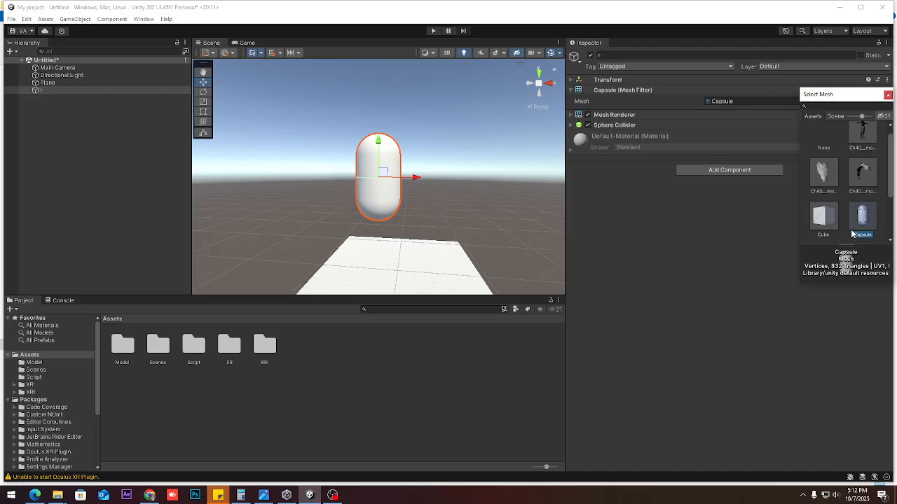
scroll(862, 227, down, 3)
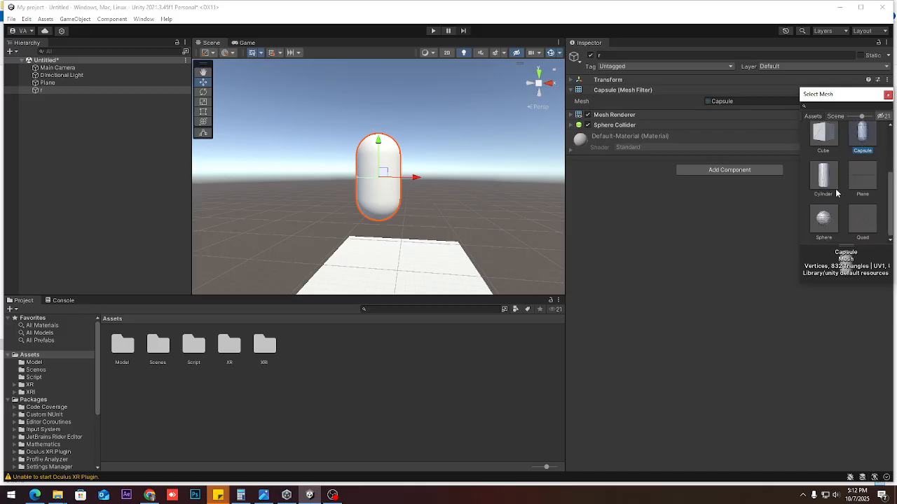
click(830, 177)
click(825, 218)
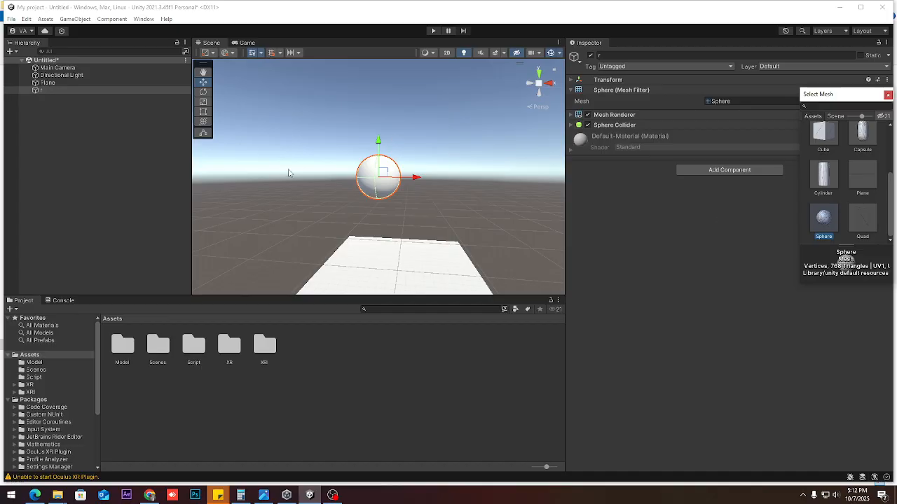
Step: Examine the sphere and its Mesh Renderer settings, and collapse the Mesh Renderer and Mesh Filter components
alt+drag(422, 145, 462, 183)
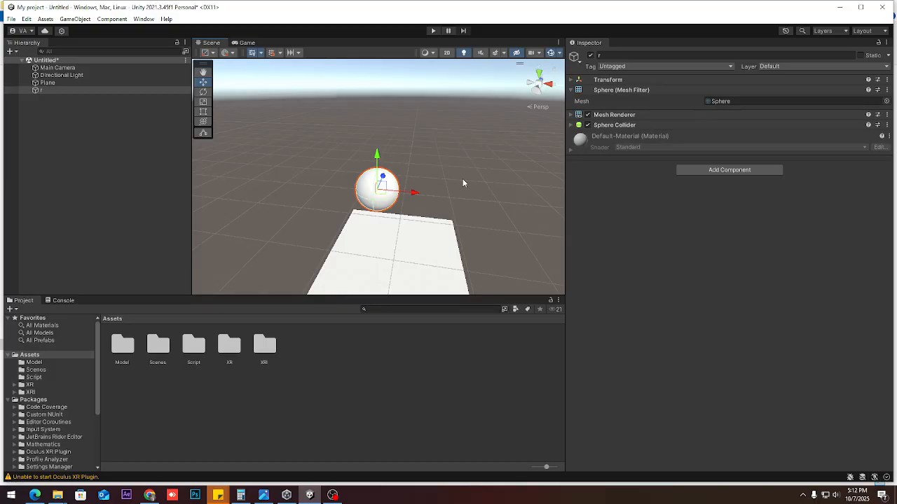
alt+drag(460, 175, 406, 160)
scroll(392, 196, up, 5)
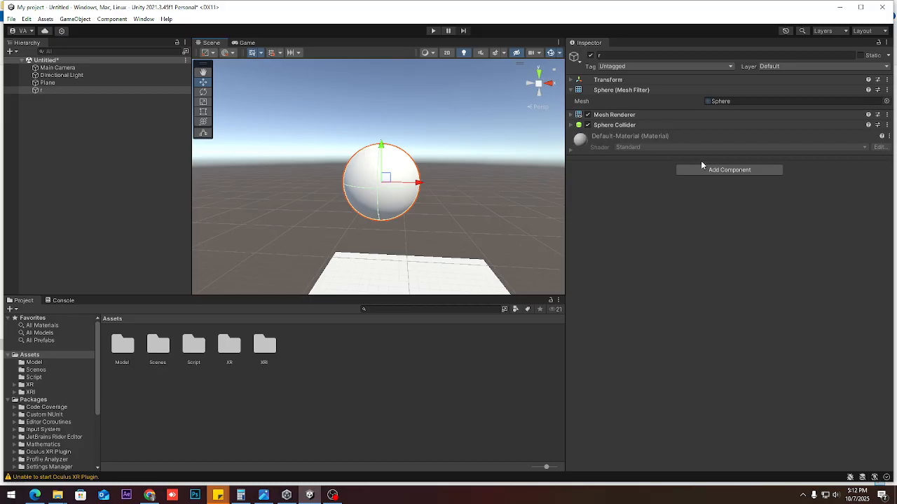
click(626, 114)
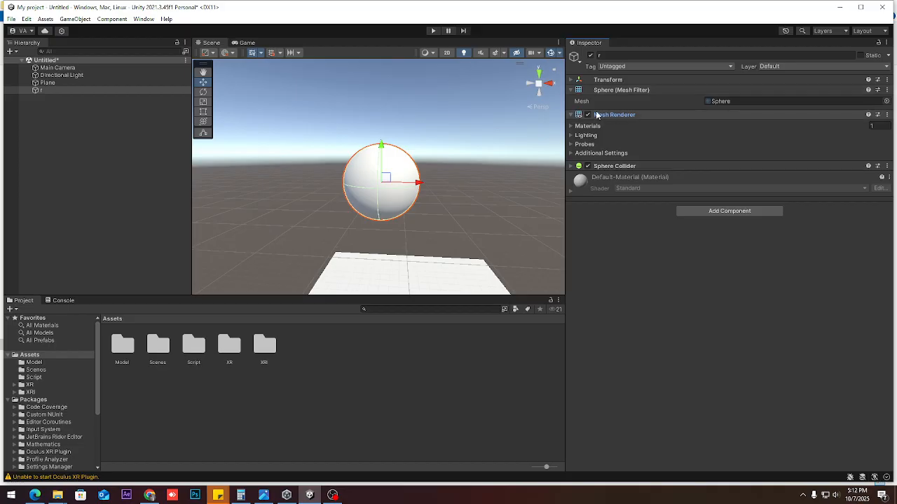
click(571, 115)
click(573, 91)
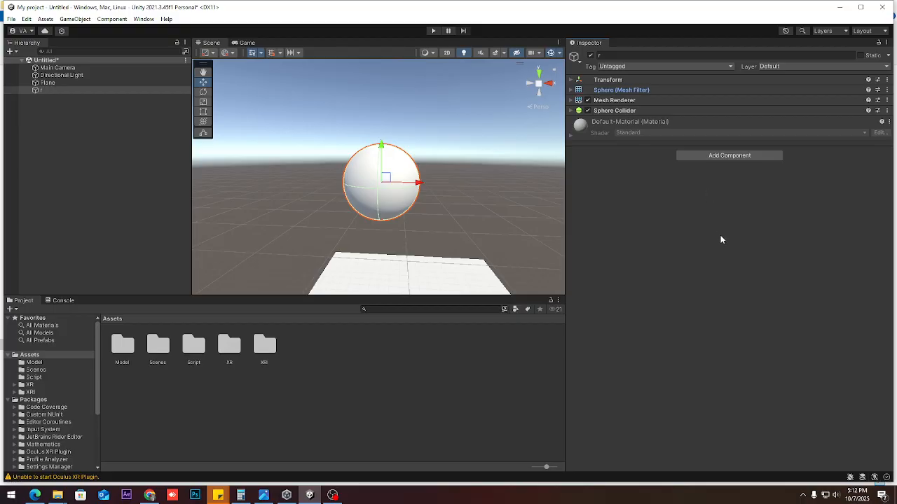
Step: Inspect the Materials list of the sphere's Mesh Renderer, and collapse the component again
click(571, 100)
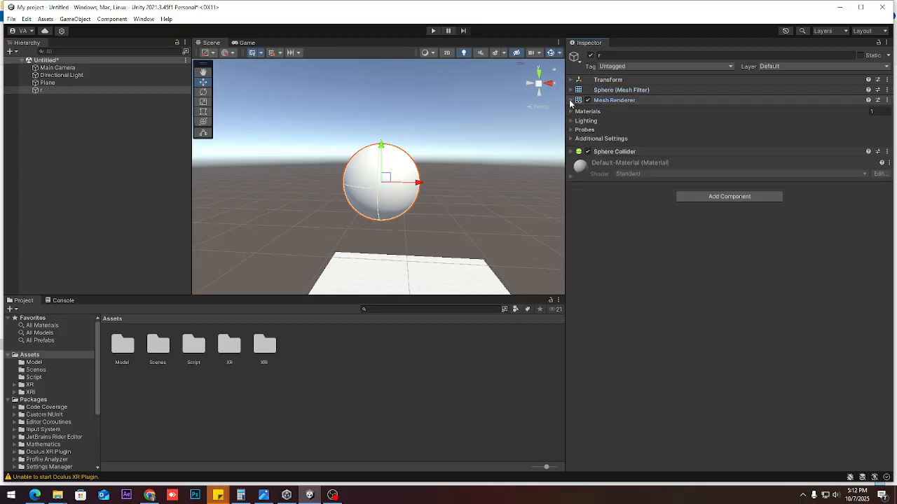
click(571, 112)
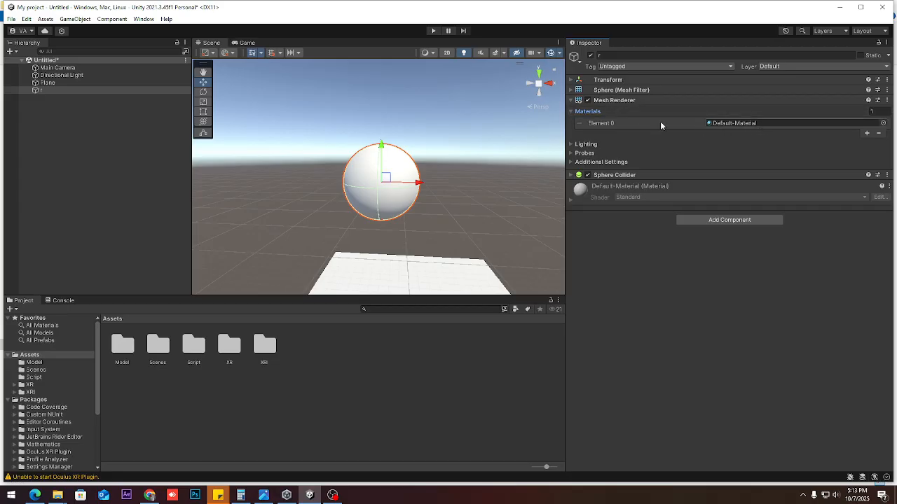
click(571, 112)
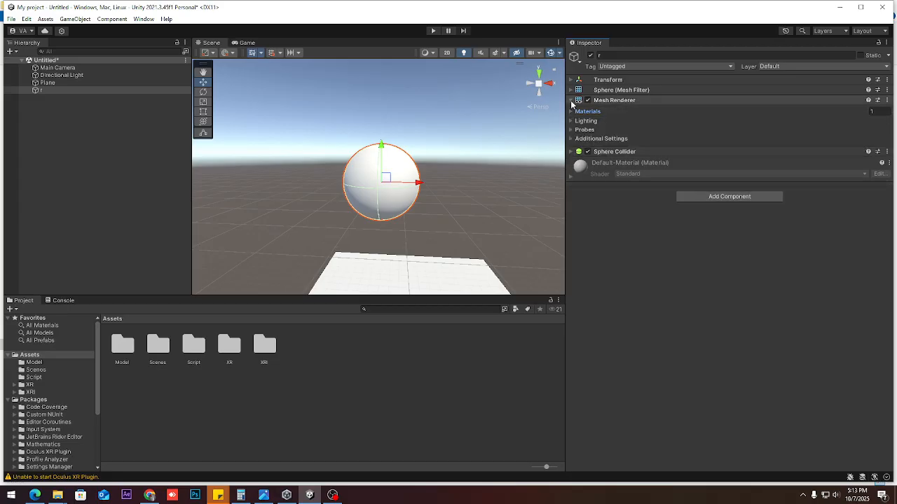
click(571, 101)
Step: Expand the sphere's Sphere Collider component and examine the collider outline around the sphere up close
click(605, 111)
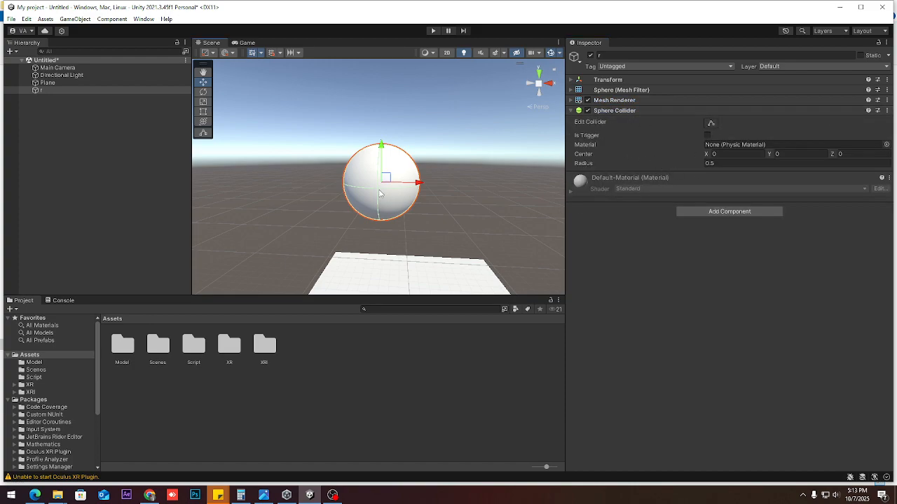
scroll(379, 193, up, 5)
scroll(374, 140, up, 1)
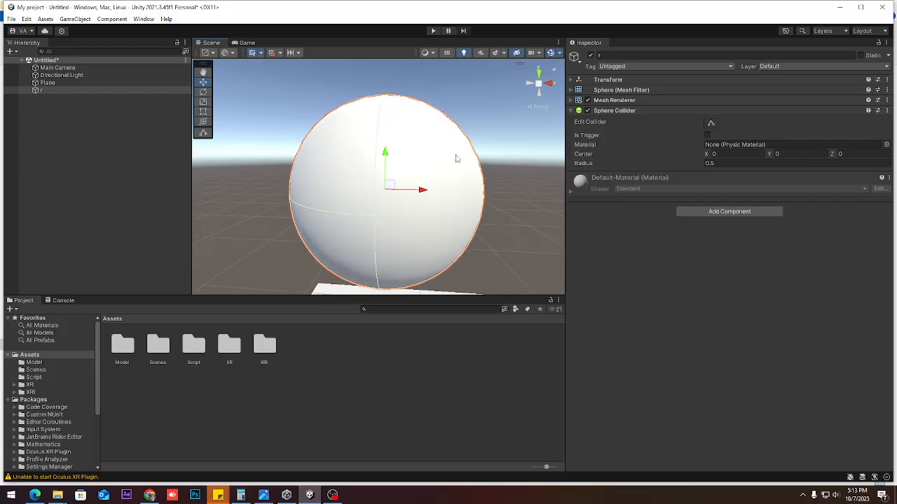
scroll(343, 185, down, 2)
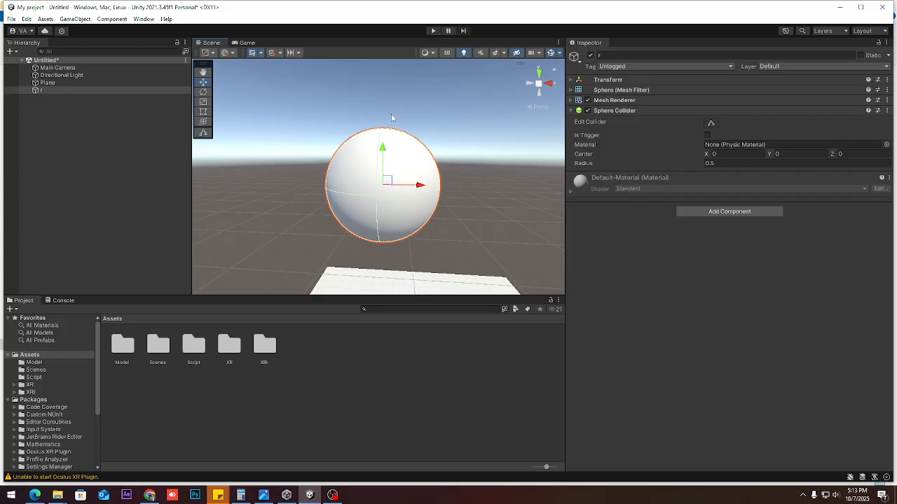
scroll(392, 118, down, 4)
Step: Add a 3D cube to the scene with its default name and select it
right_click(79, 132)
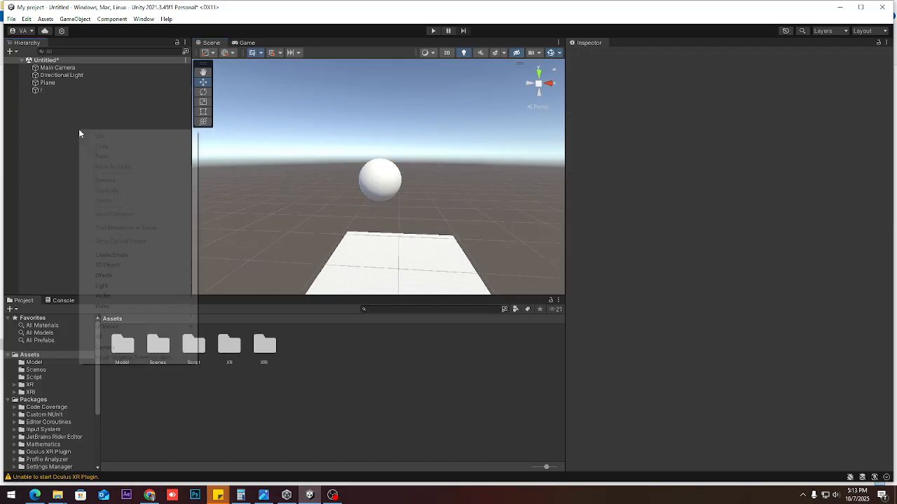
mouse_move(149, 267)
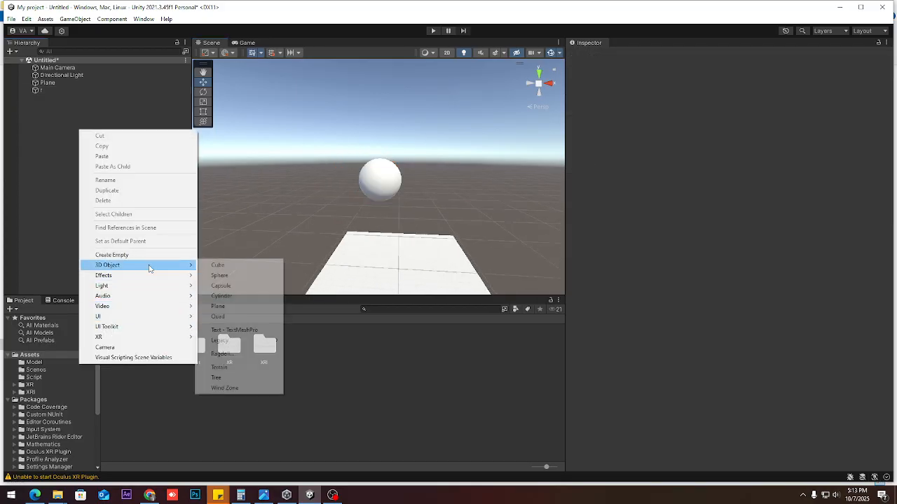
click(237, 267)
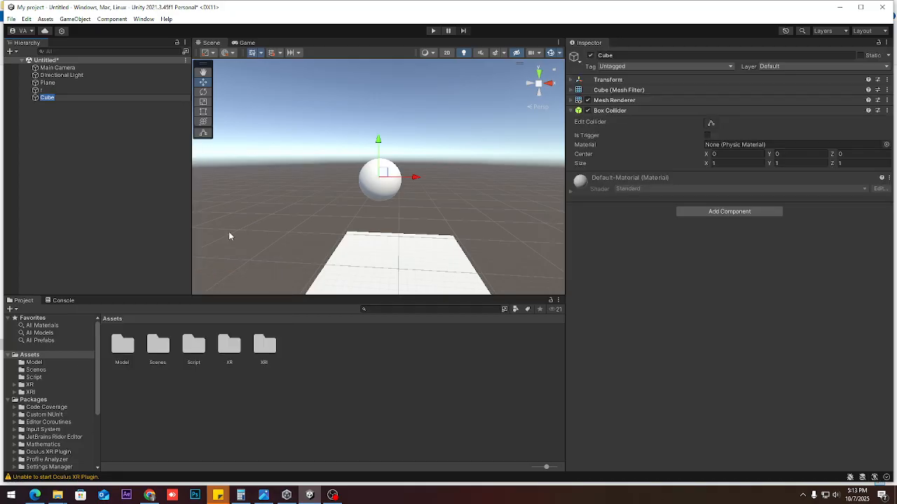
click(78, 127)
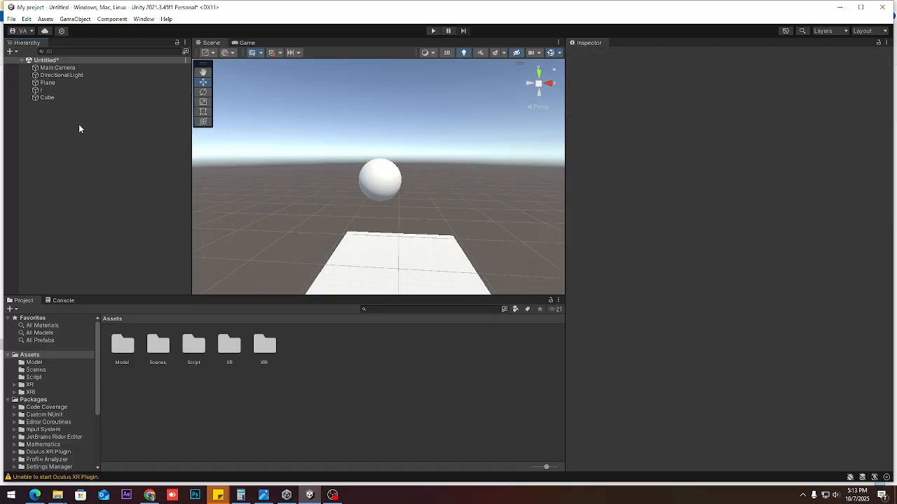
click(50, 98)
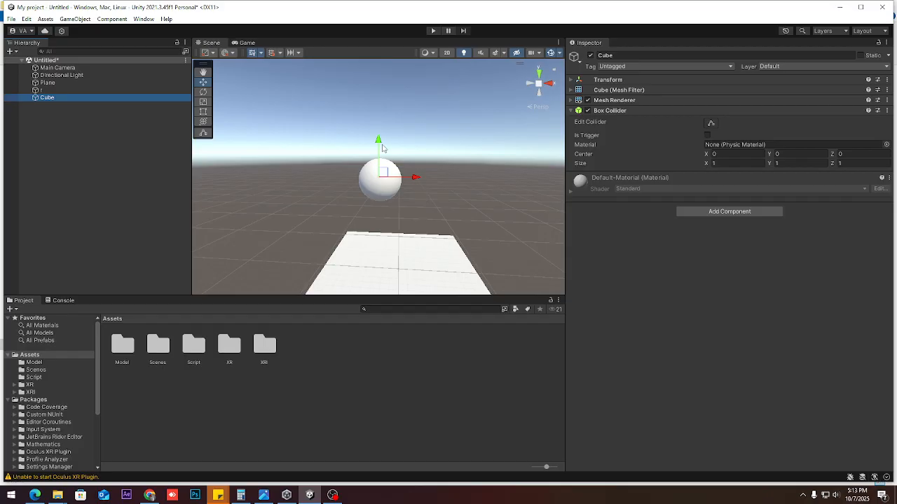
Step: Lower the cube from the sphere's position to the plane and scale it up uniformly
drag(380, 142, 393, 203)
key(r)
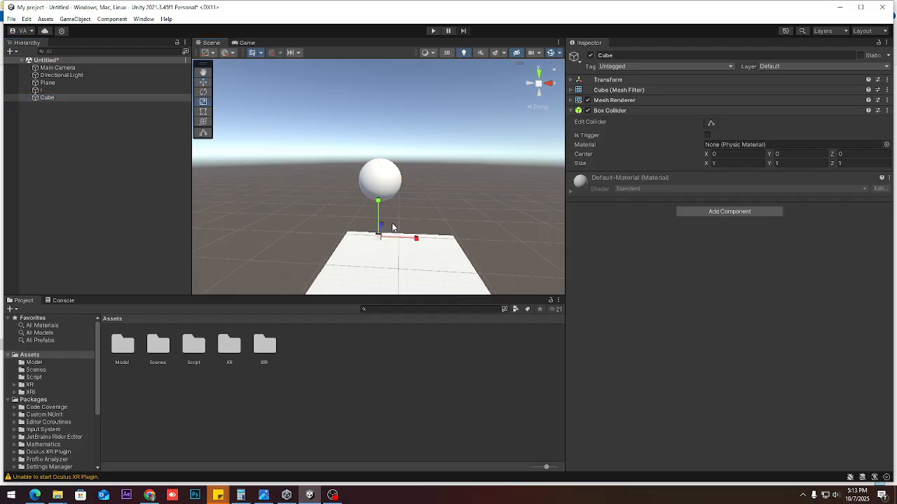
drag(381, 237, 547, 210)
drag(379, 237, 635, 192)
Step: Move the cube horizontally along its Z axis, away from the sphere and beyond the plane's far edge
scroll(423, 214, down, 2)
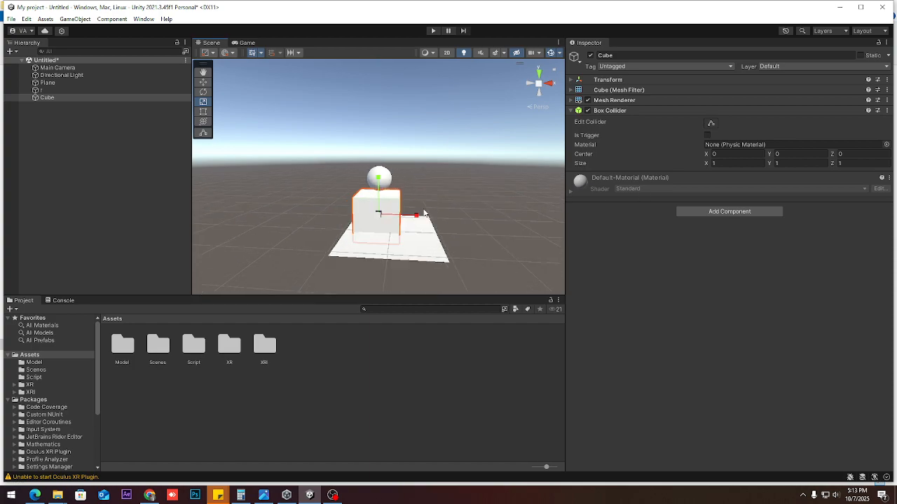
alt+drag(417, 222, 300, 265)
key(w)
drag(404, 206, 491, 178)
scroll(473, 181, up, 5)
middle_drag(404, 180, 237, 200)
scroll(293, 192, up, 3)
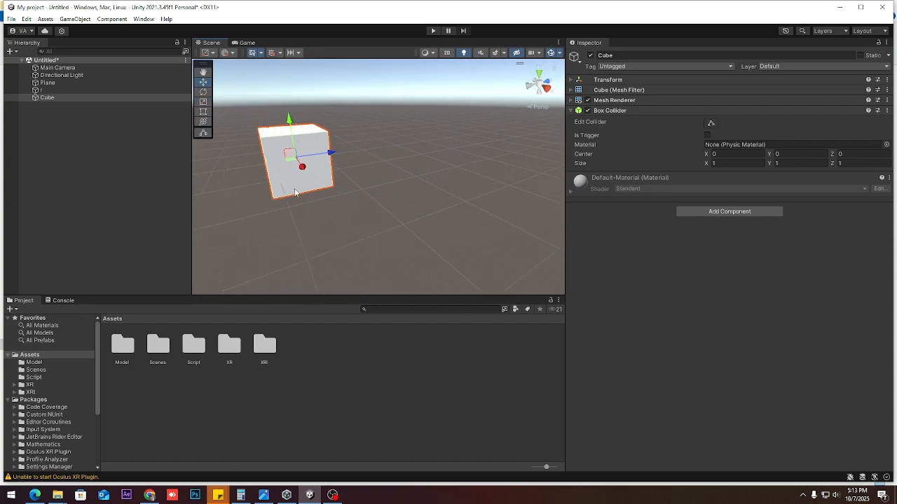
Step: Examine the cube and its Box Collider outline from several angles
alt+drag(295, 193, 470, 171)
alt+drag(300, 218, 462, 178)
middle_drag(462, 178, 384, 205)
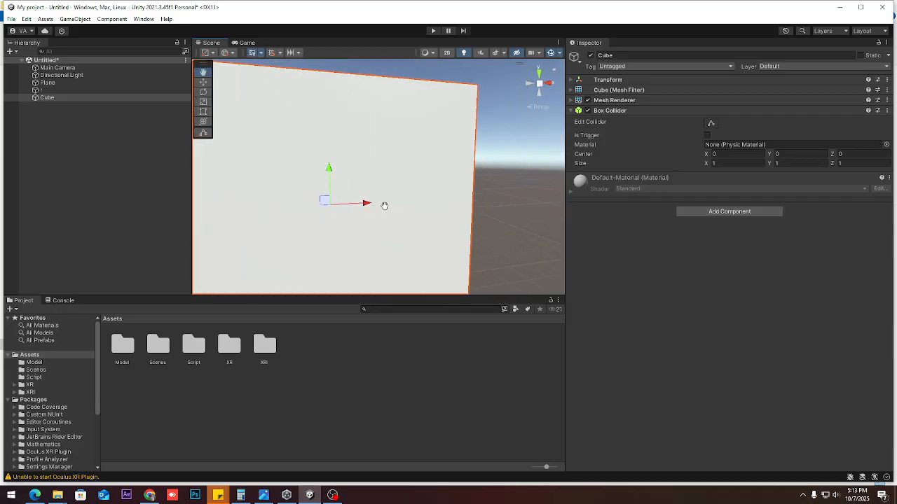
scroll(384, 205, down, 8)
alt+drag(371, 208, 270, 194)
click(441, 125)
click(343, 198)
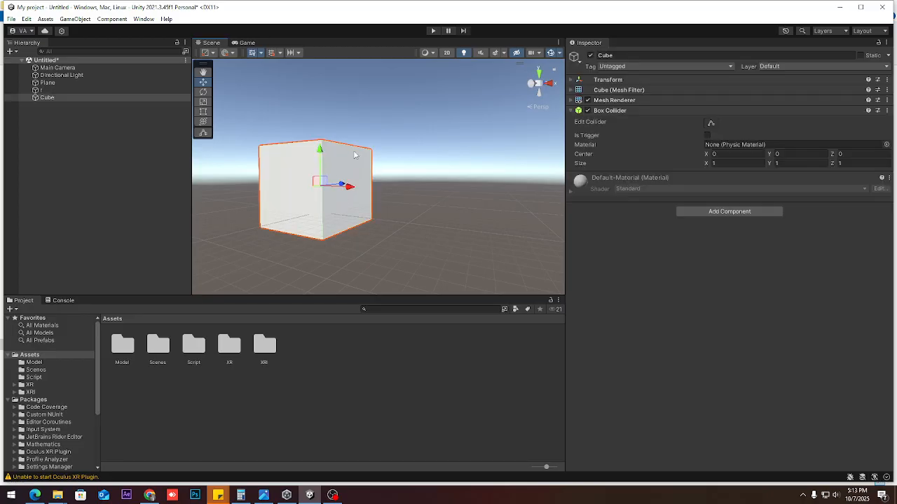
Step: Select the sphere, run the scene in play mode to check its behaviour without physics, and stop playback
mouse_move(295, 227)
alt+mouse_down()
mouse_move(314, 236)
mouse_move(259, 166)
mouse_move(284, 176)
mouse_move(308, 168)
alt+mouse_up()
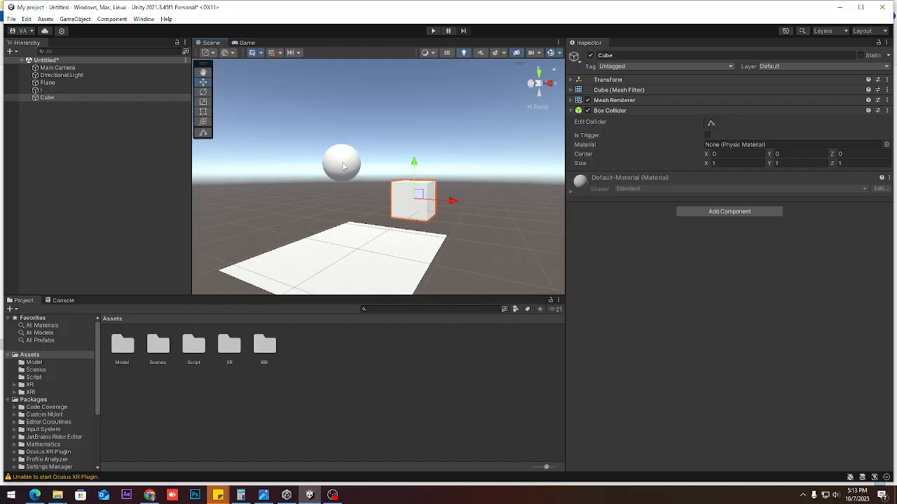
click(325, 160)
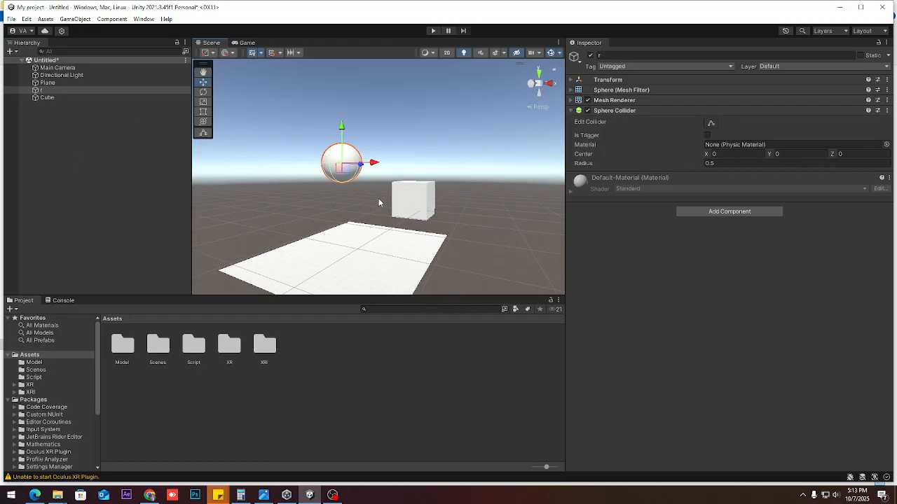
scroll(384, 184, down, 2)
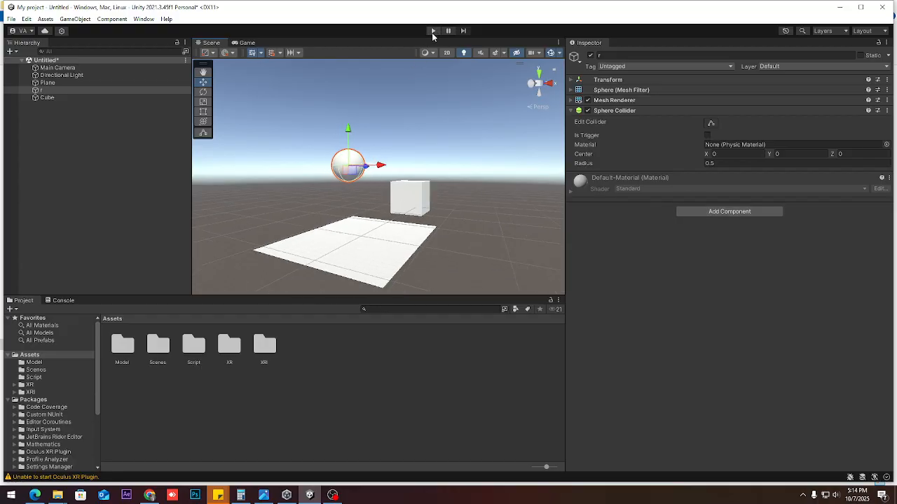
right_click(433, 32)
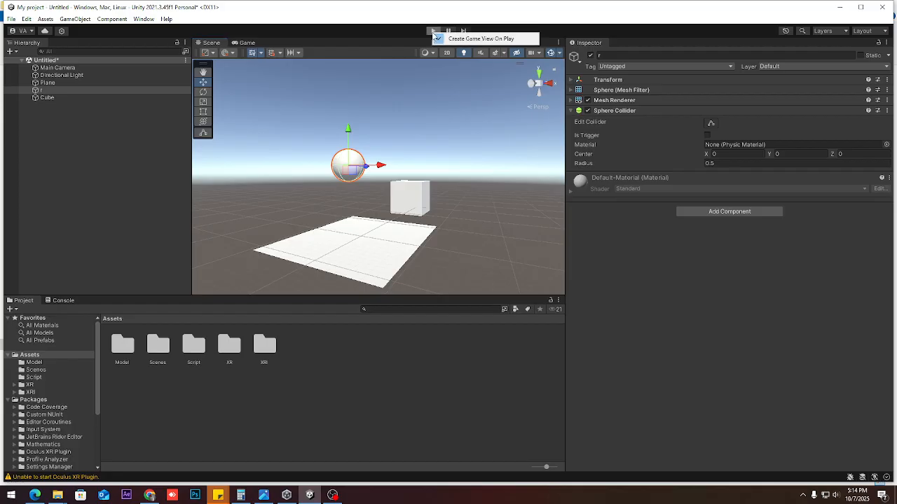
click(406, 31)
click(432, 31)
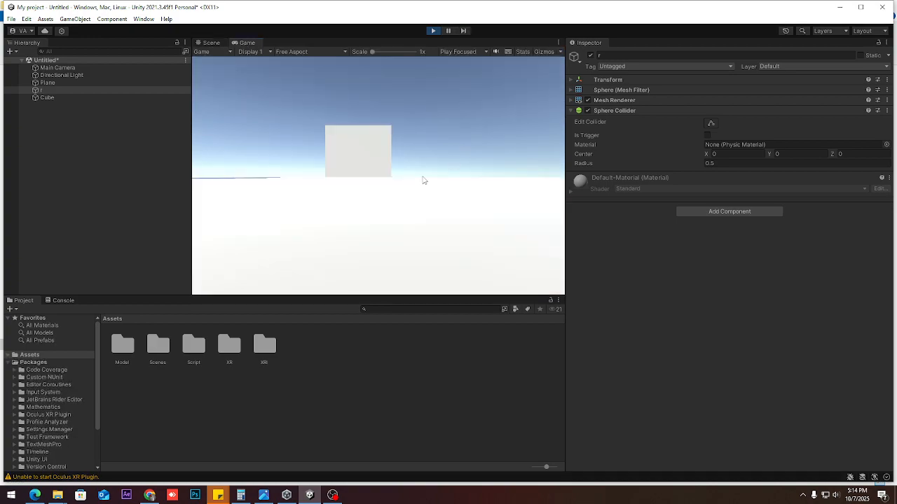
click(431, 32)
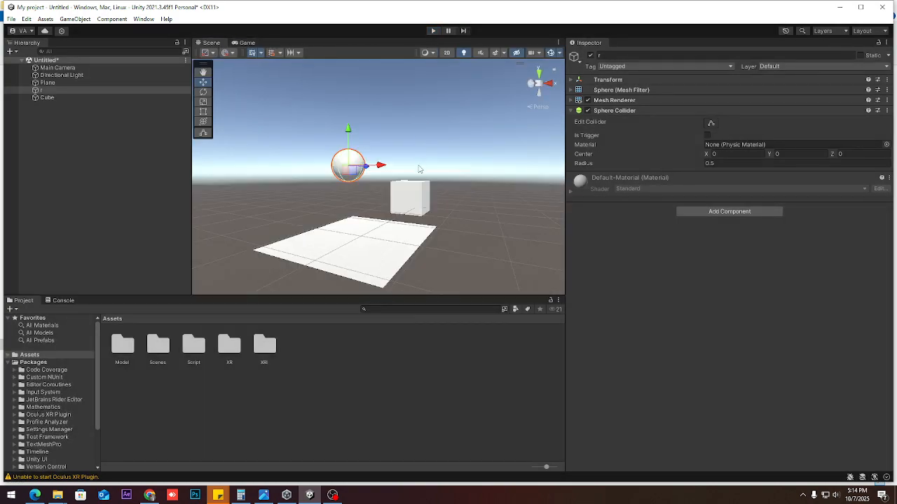
Step: Pull the Main Camera back along its Z axis to frame the sphere and cube, and test the view in play mode
scroll(420, 170, down, 3)
middle_drag(418, 164, 461, 179)
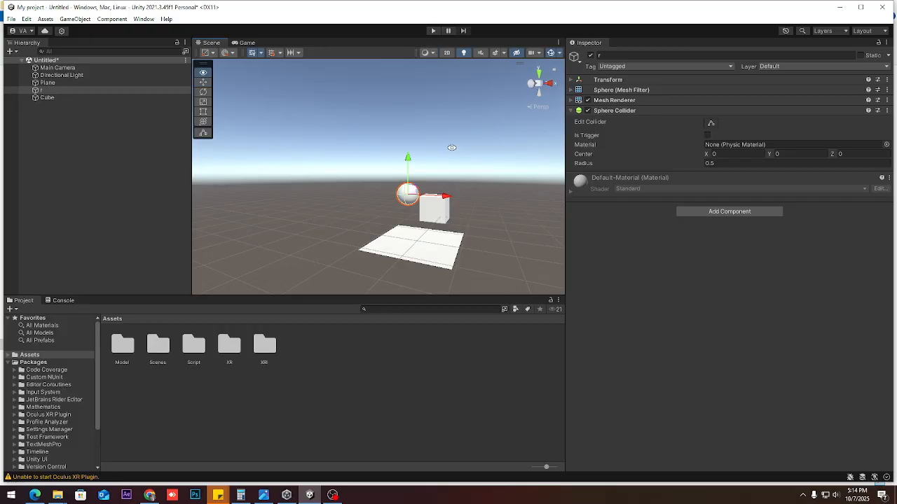
middle_drag(450, 147, 423, 148)
click(58, 68)
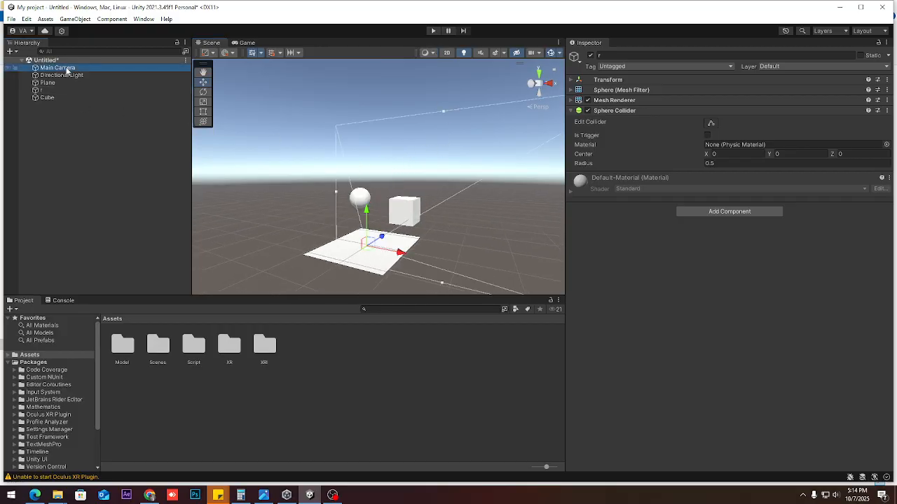
scroll(385, 219, down, 2)
drag(387, 219, 320, 245)
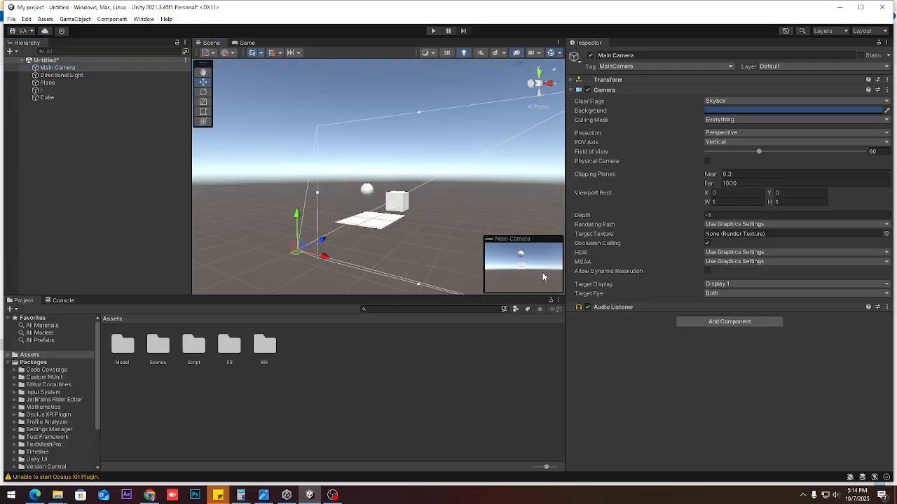
click(433, 31)
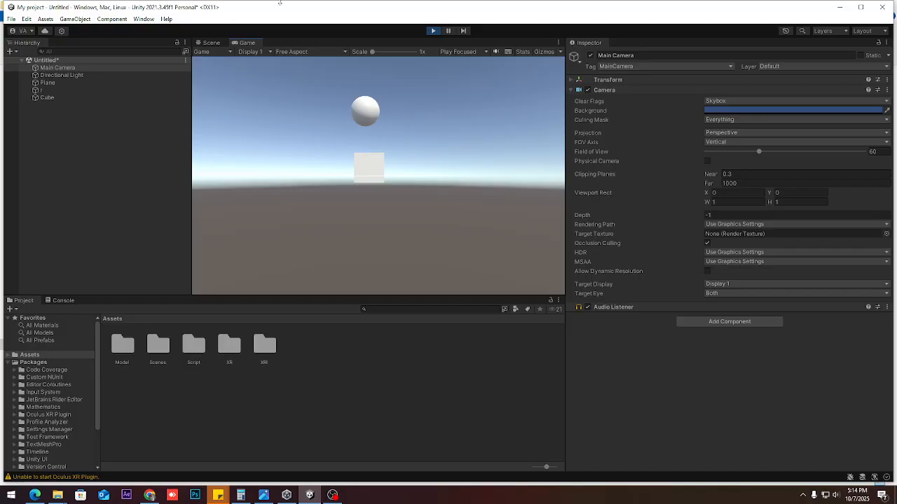
click(433, 31)
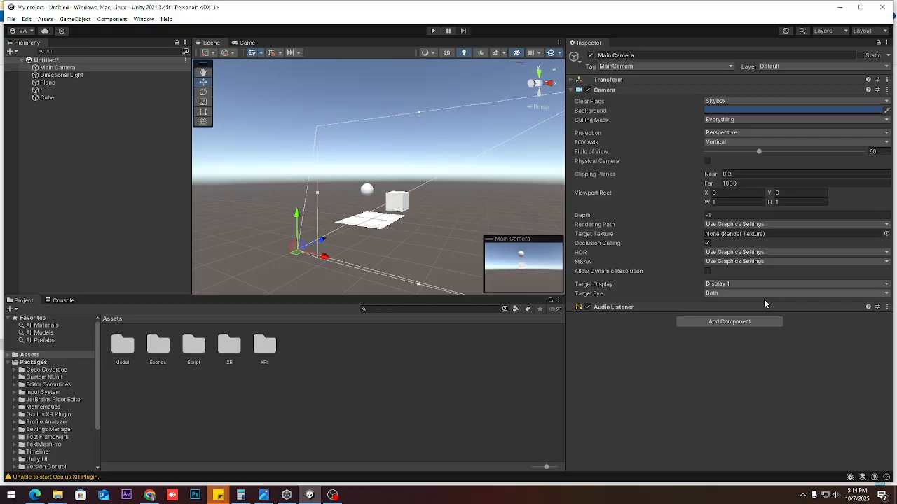
Step: Try a Rigidbody component on the Main Camera and test it in play mode
click(736, 321)
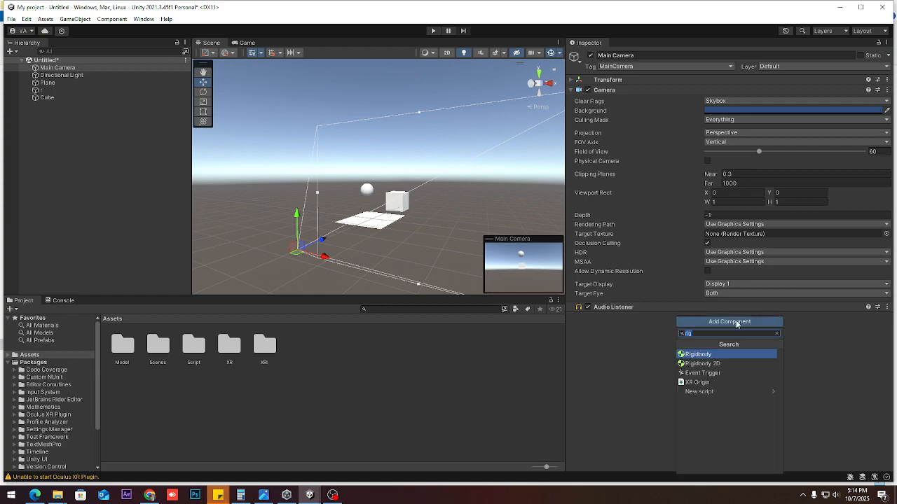
click(713, 355)
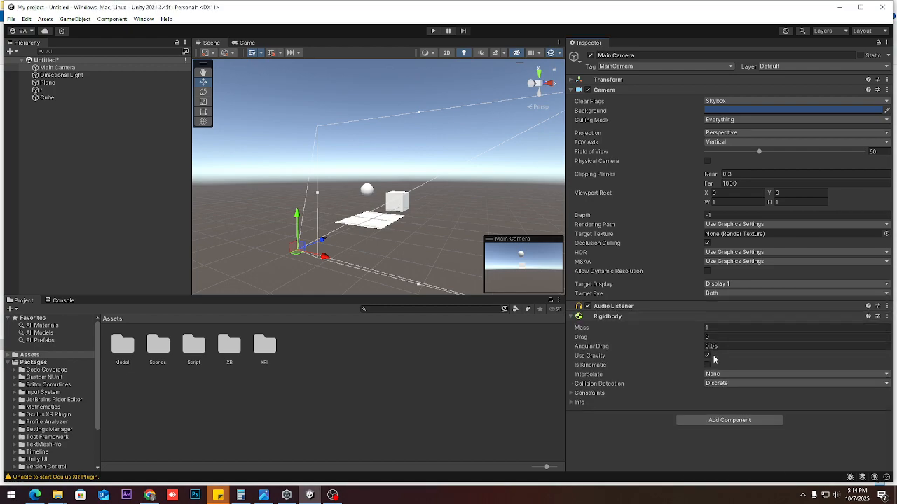
click(434, 32)
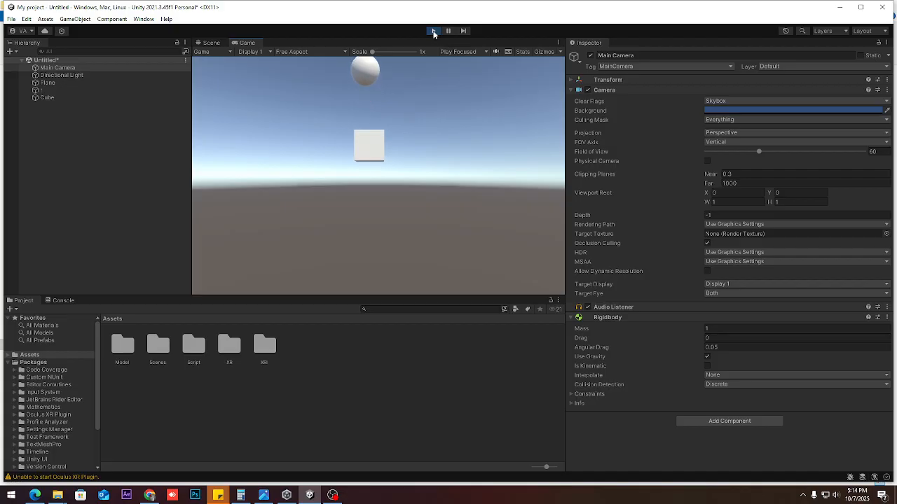
click(433, 31)
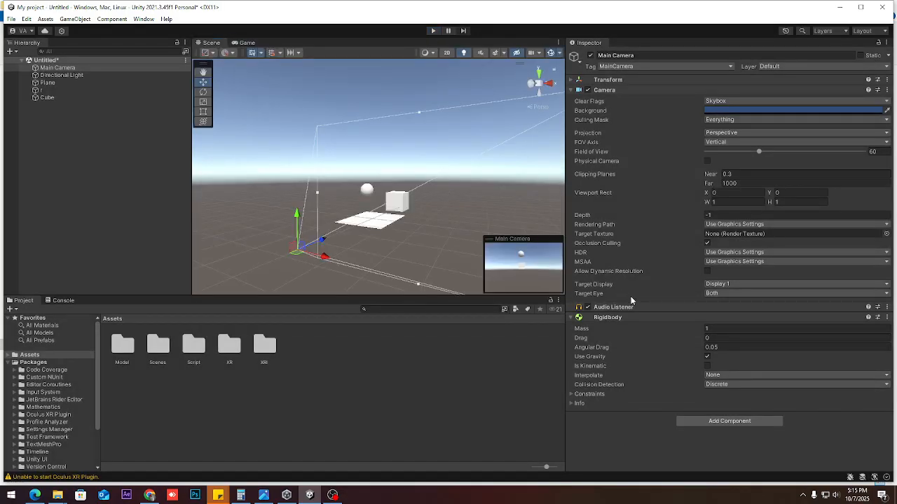
Step: Remove the Rigidbody component from the Main Camera
click(628, 317)
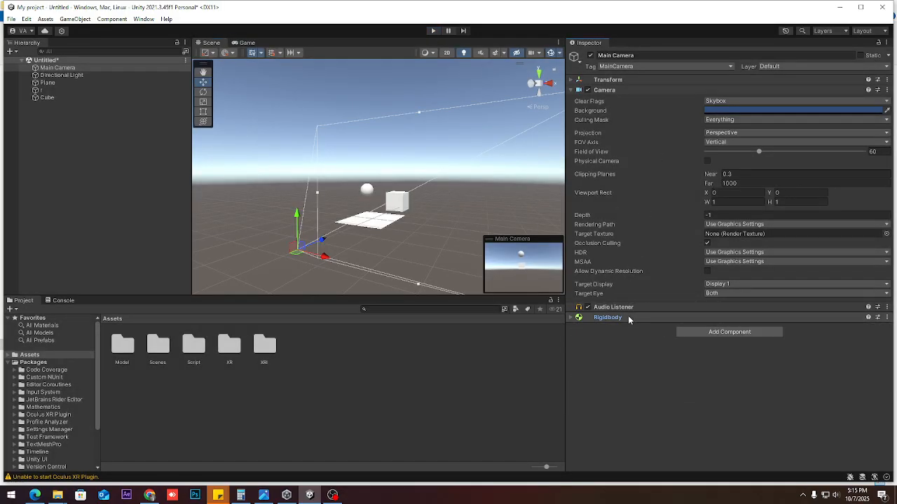
right_click(631, 318)
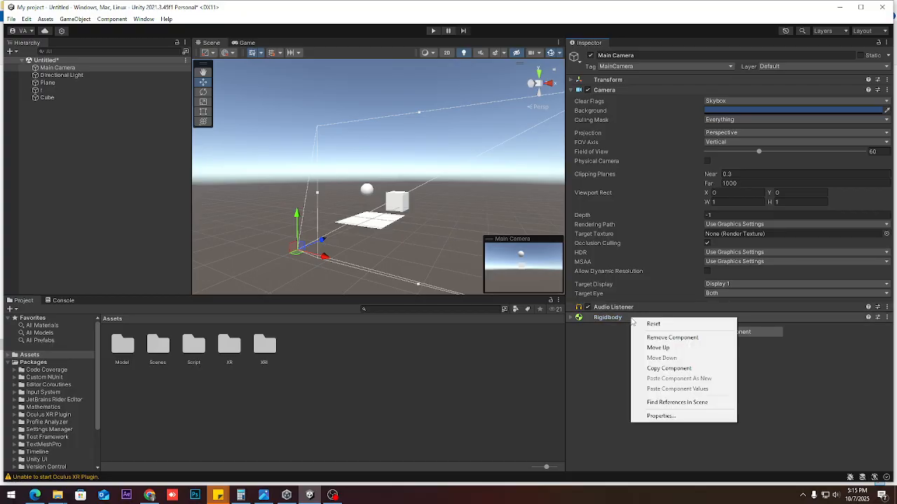
click(660, 338)
Step: Add a Rigidbody component to the sphere, run the scene in play mode to test its fall, and stop playback
click(374, 187)
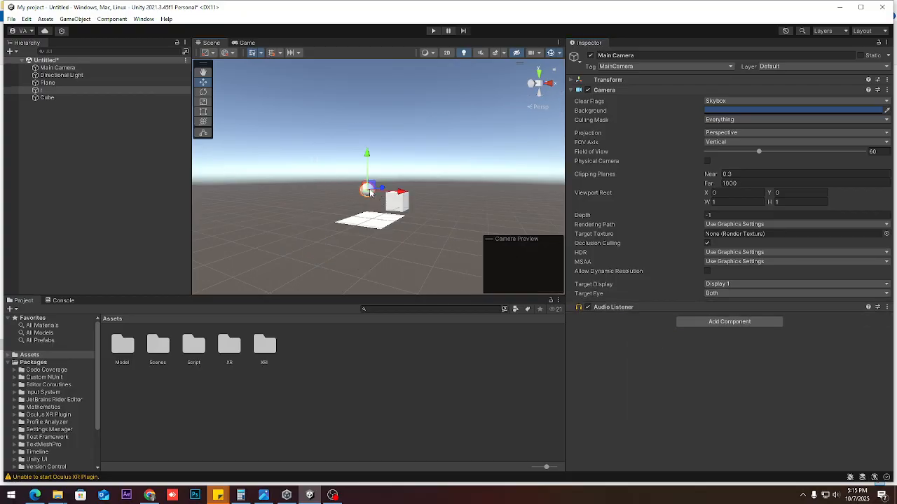
click(715, 212)
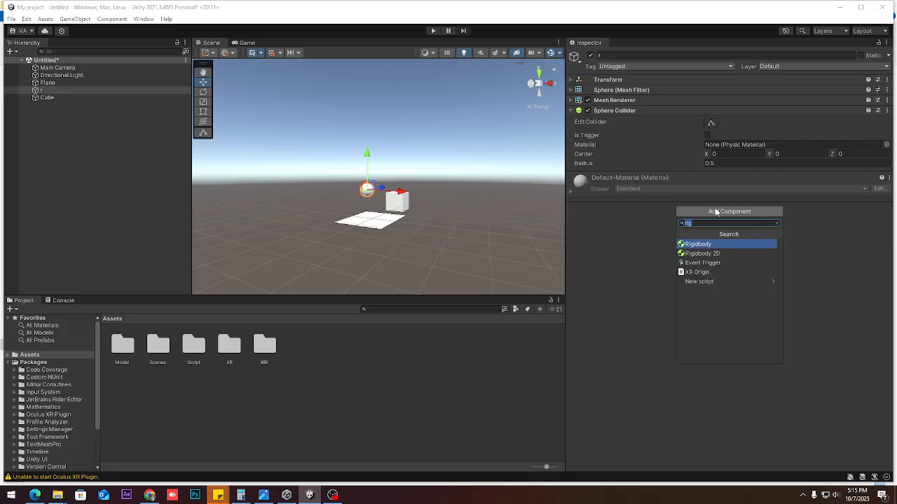
click(718, 244)
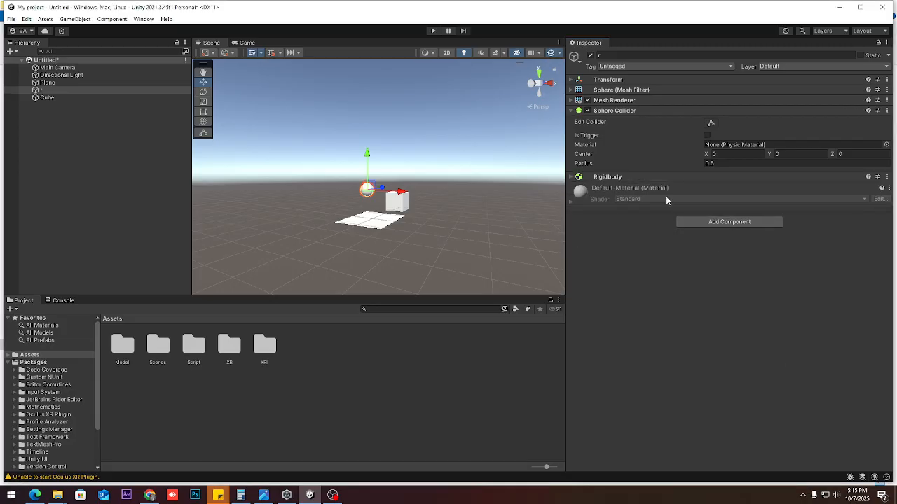
click(432, 30)
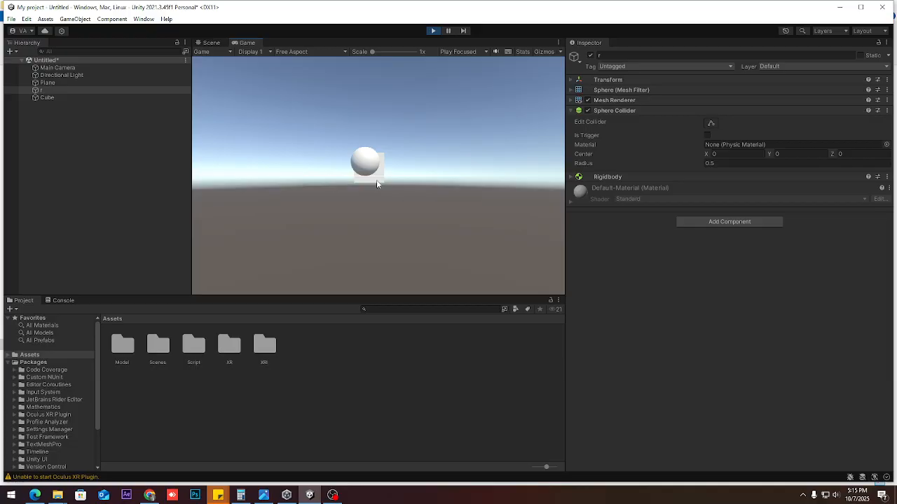
click(434, 31)
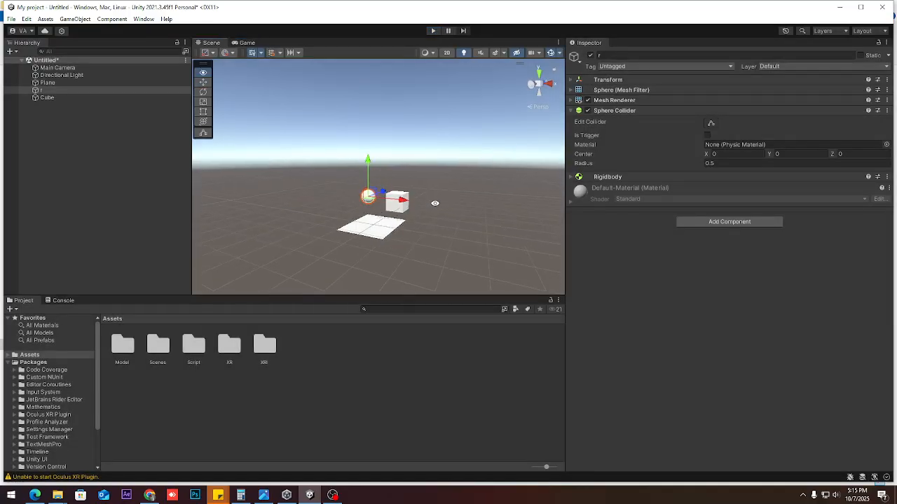
Step: Raise the Main Camera along its Y axis so the plane is in frame, and test the view in play mode
click(63, 69)
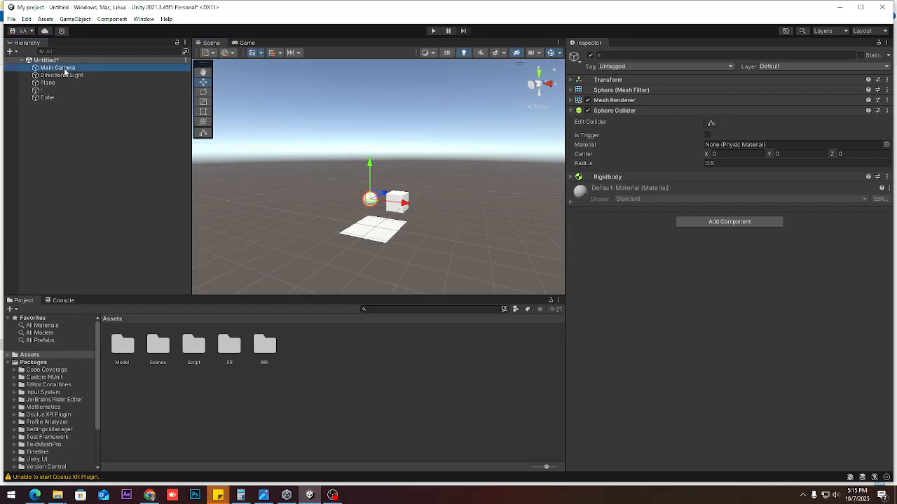
drag(310, 244, 321, 210)
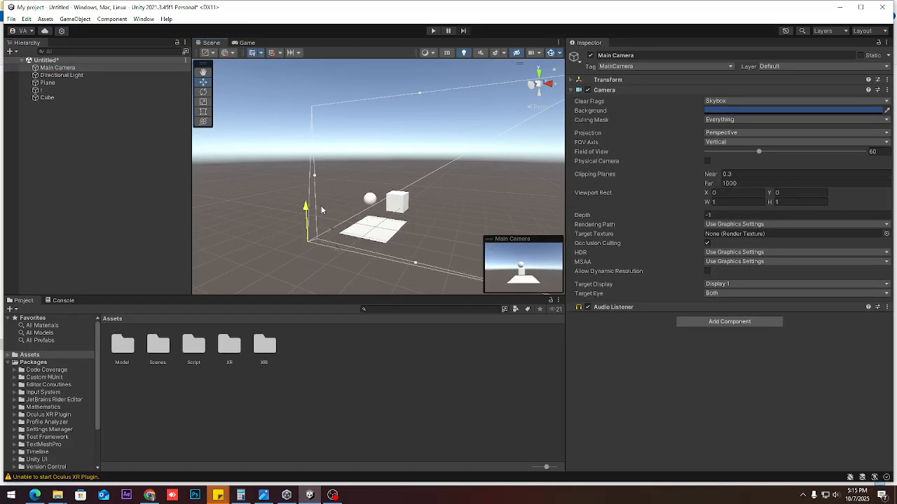
click(433, 30)
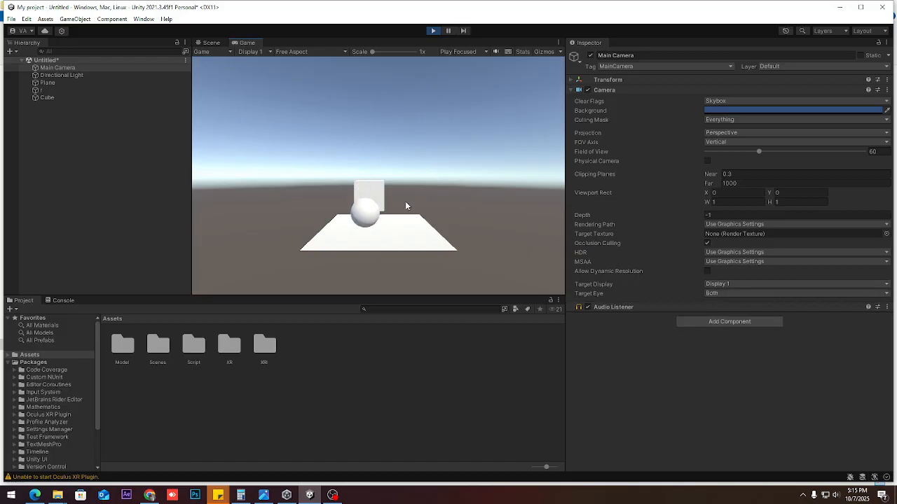
click(434, 33)
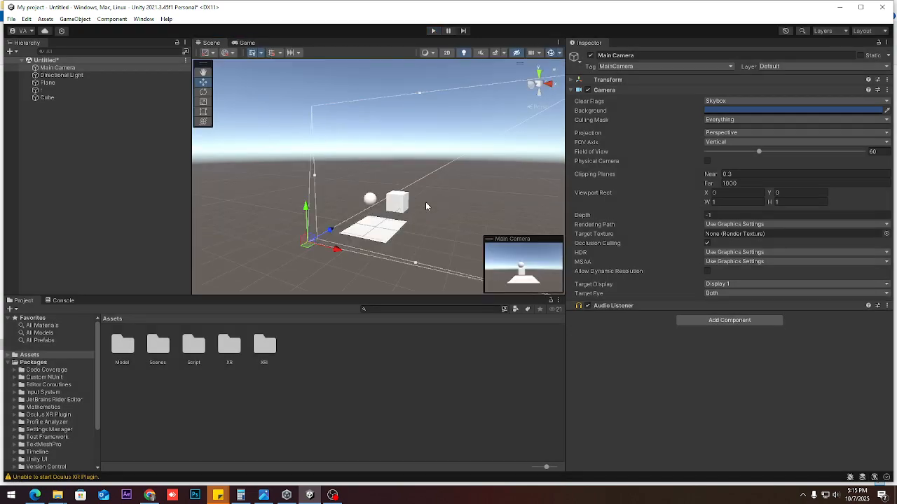
Step: Temporarily disable the sphere's Sphere Collider, check its Transform position while falling in play mode, and re-enable the collider after stopping
click(384, 237)
alt+drag(394, 240, 337, 227)
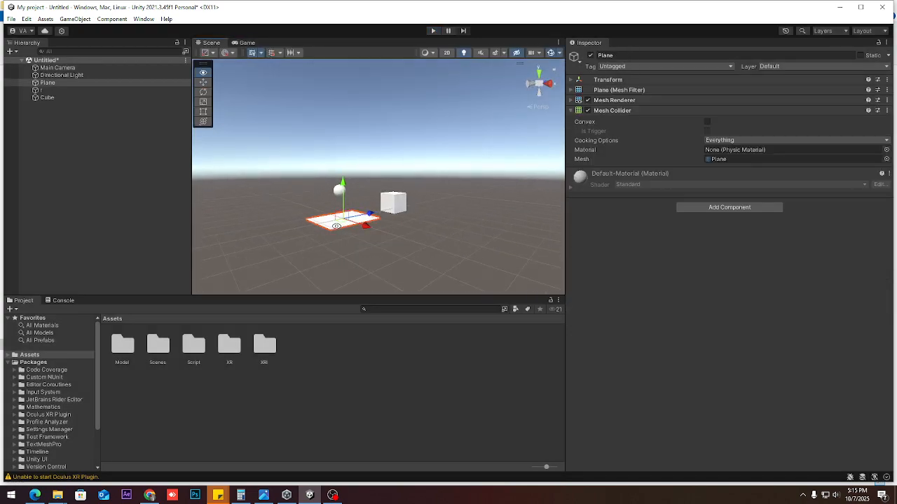
scroll(379, 190, up, 5)
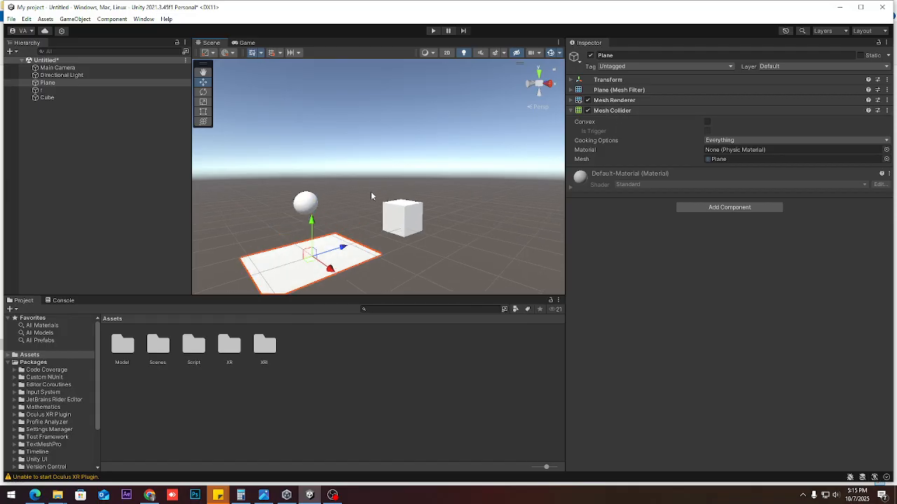
click(312, 202)
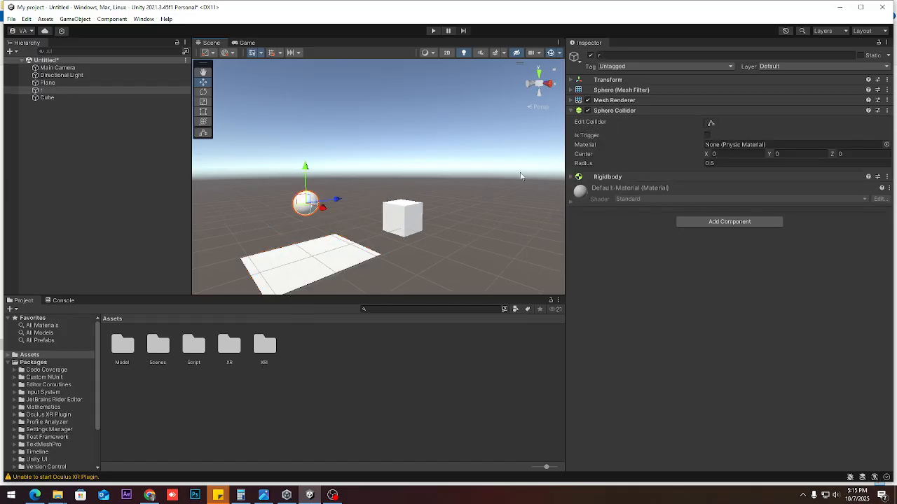
click(587, 111)
click(432, 31)
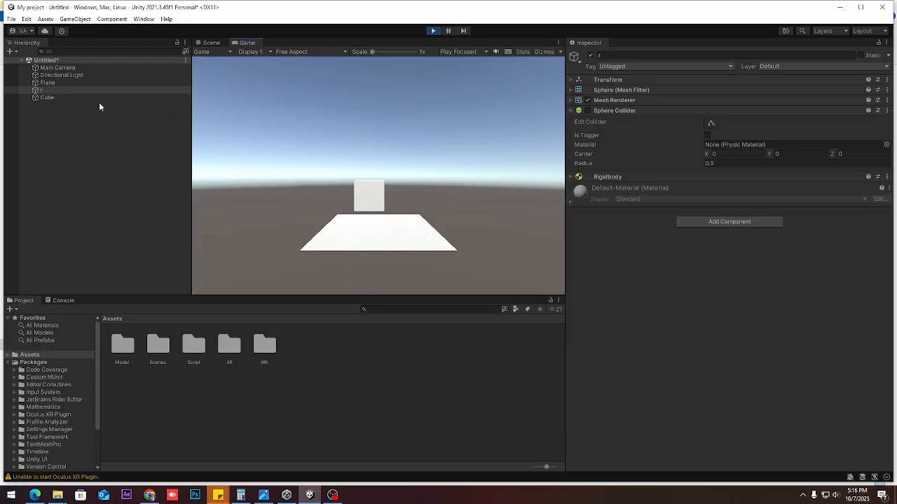
click(570, 79)
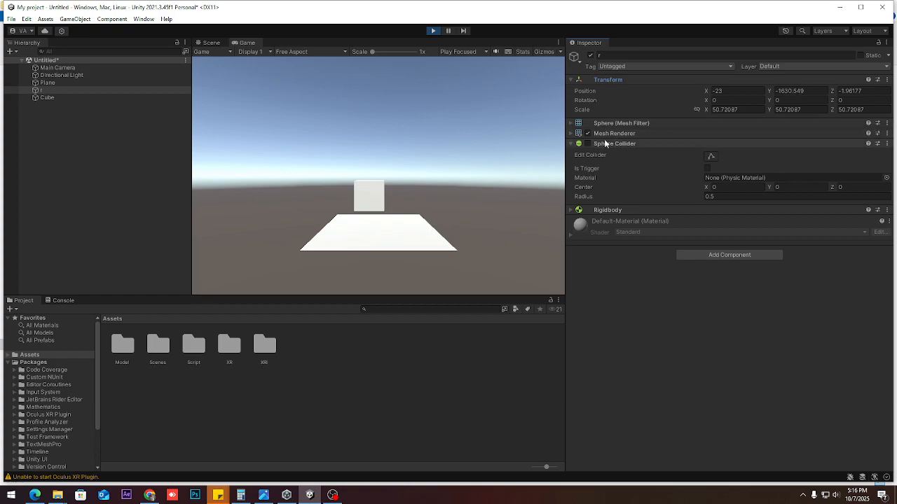
click(434, 31)
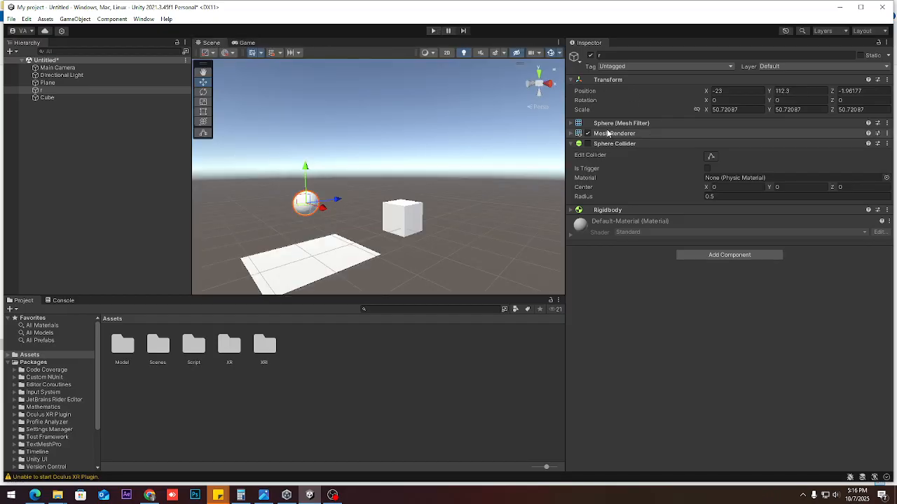
click(588, 143)
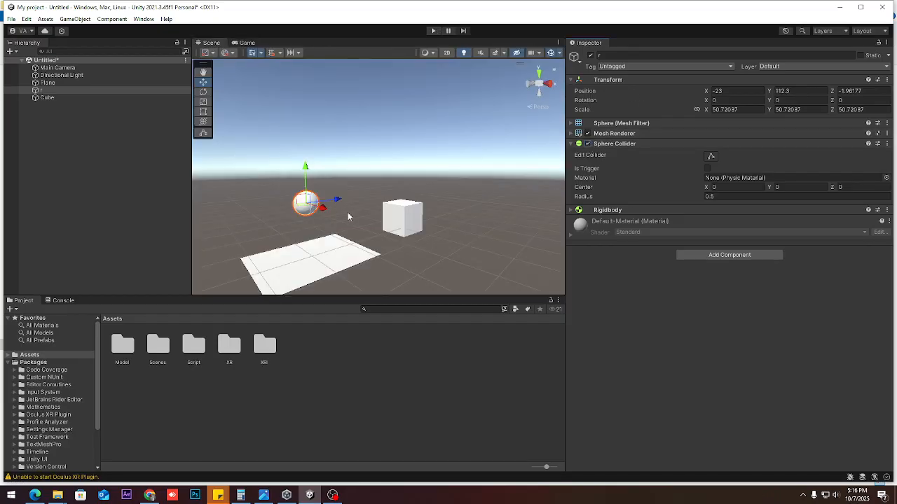
Step: Temporarily disable the plane's Mesh Collider, test the sphere's fall in play mode, and re-enable the collider after stopping
alt+scroll(281, 253, up, 4)
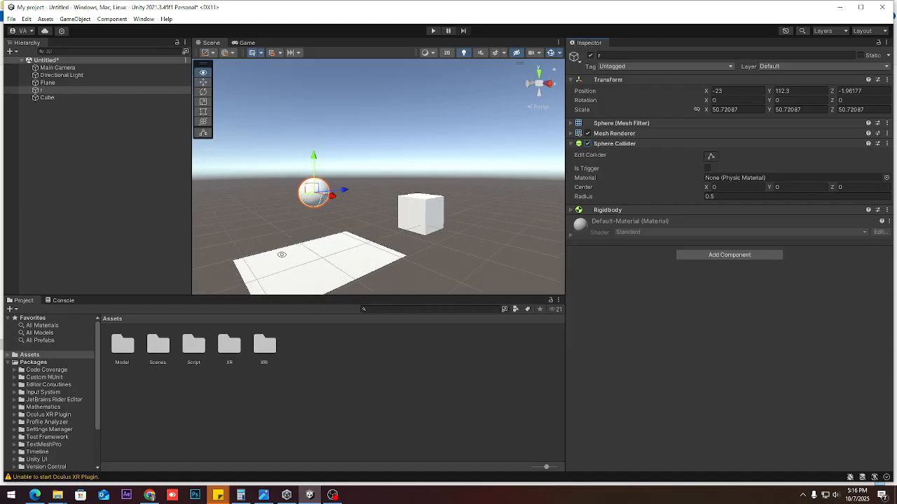
mouse_move(295, 257)
alt+mouse_down()
mouse_move(292, 219)
mouse_move(297, 254)
alt+mouse_up()
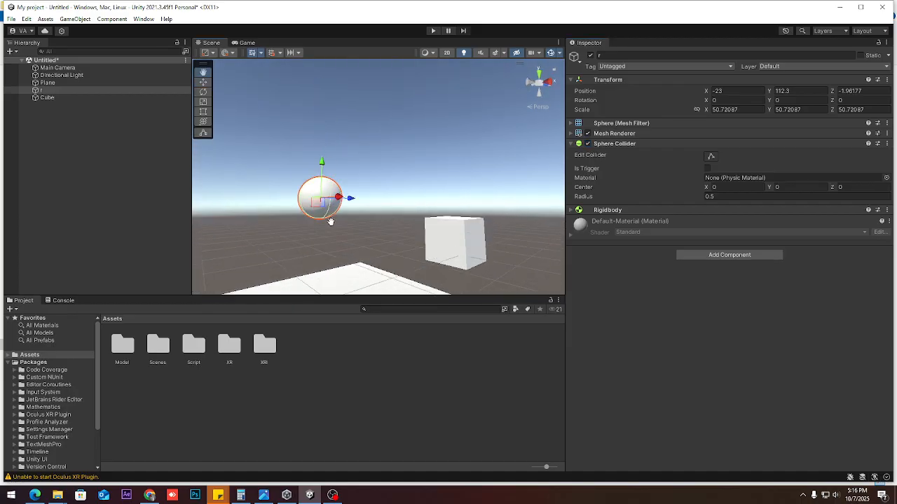
middle_drag(330, 220, 343, 203)
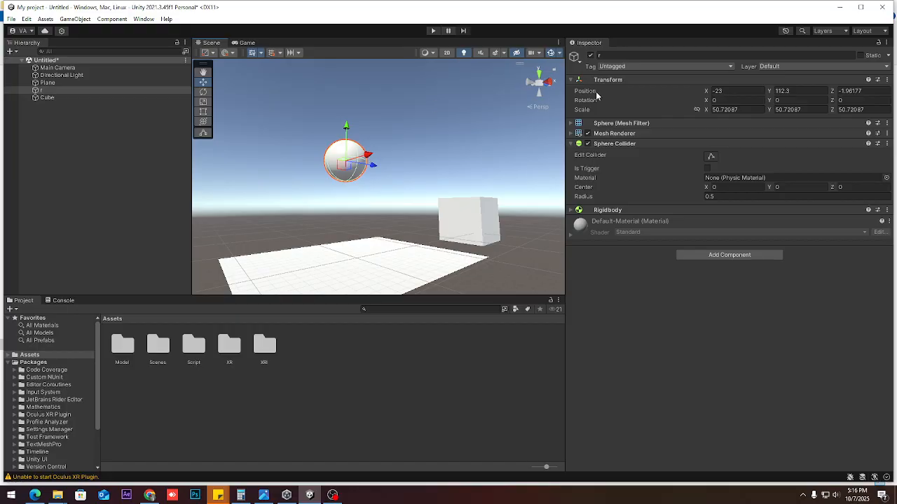
click(430, 269)
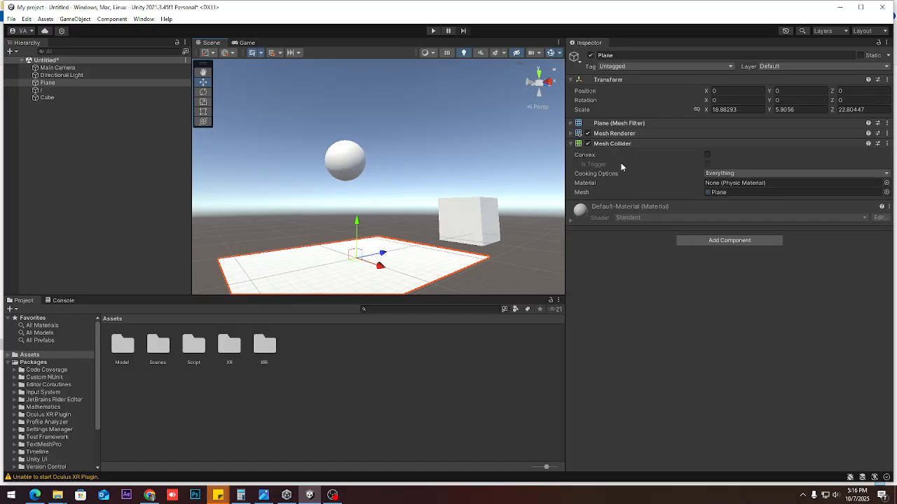
click(587, 144)
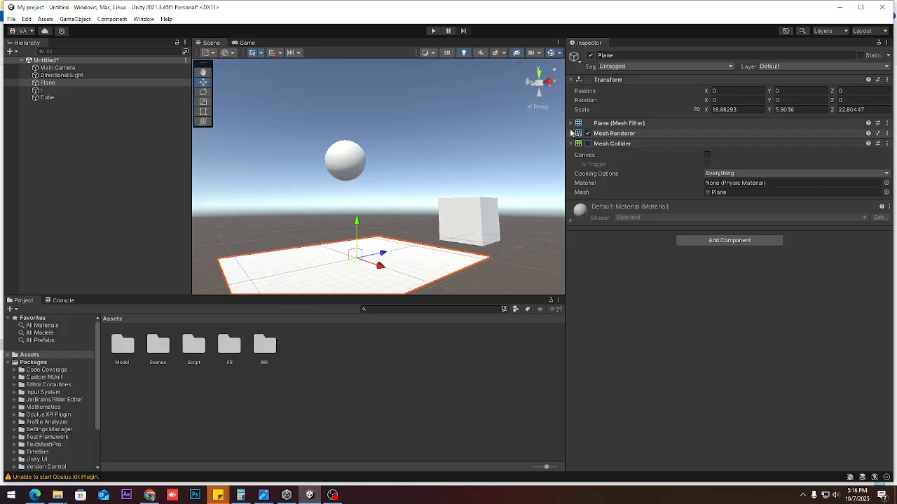
click(432, 30)
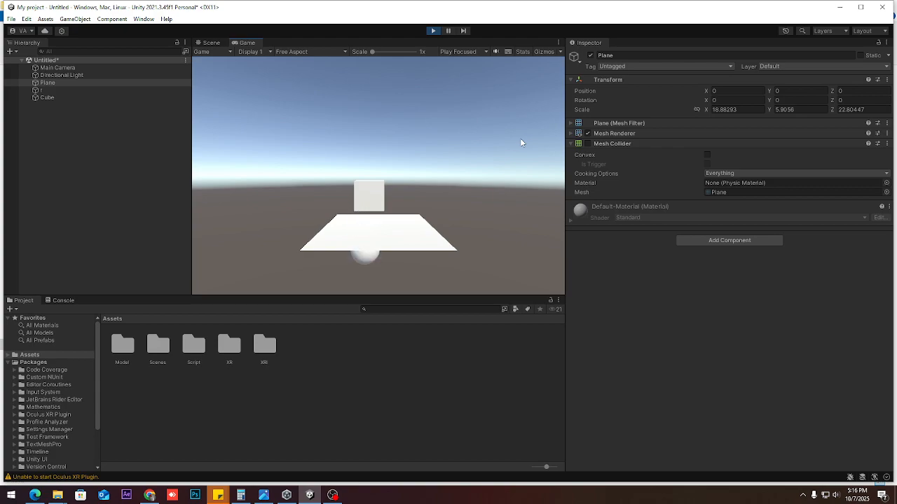
click(433, 31)
click(588, 144)
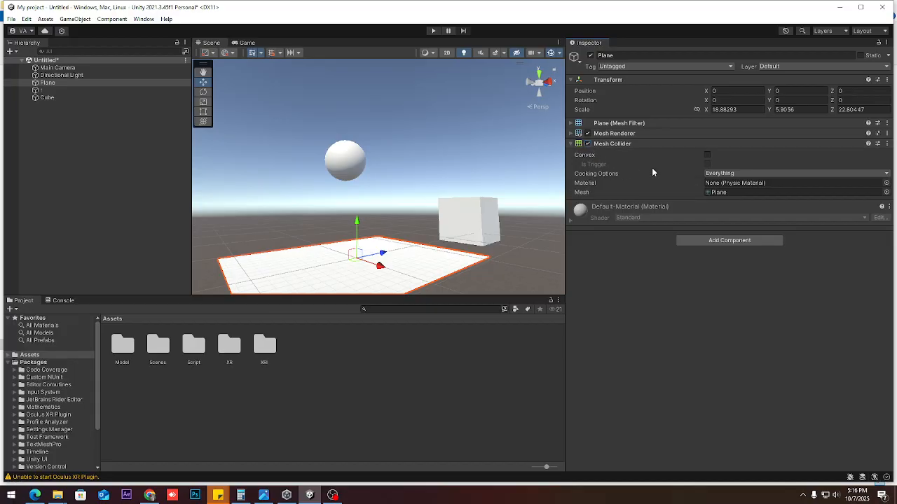
Step: Temporarily turn off Use Gravity on the sphere's Rigidbody, test it in play mode, and turn gravity back on after stopping
click(65, 91)
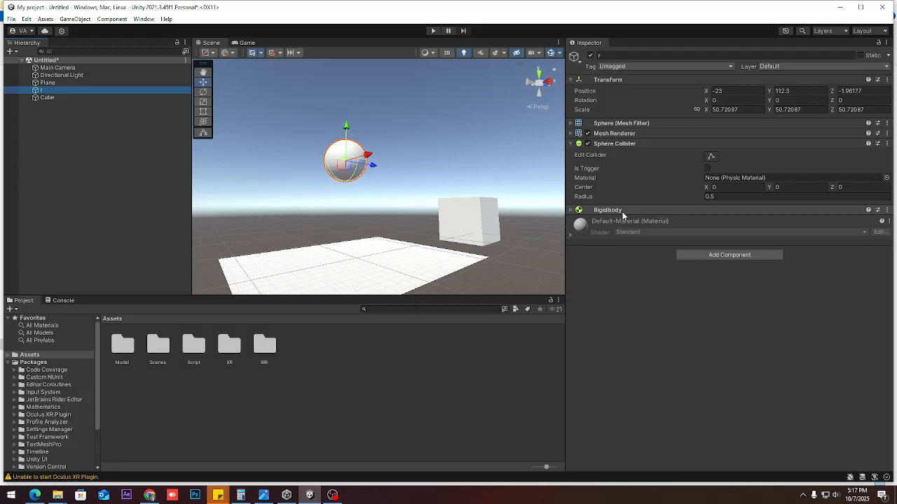
click(572, 210)
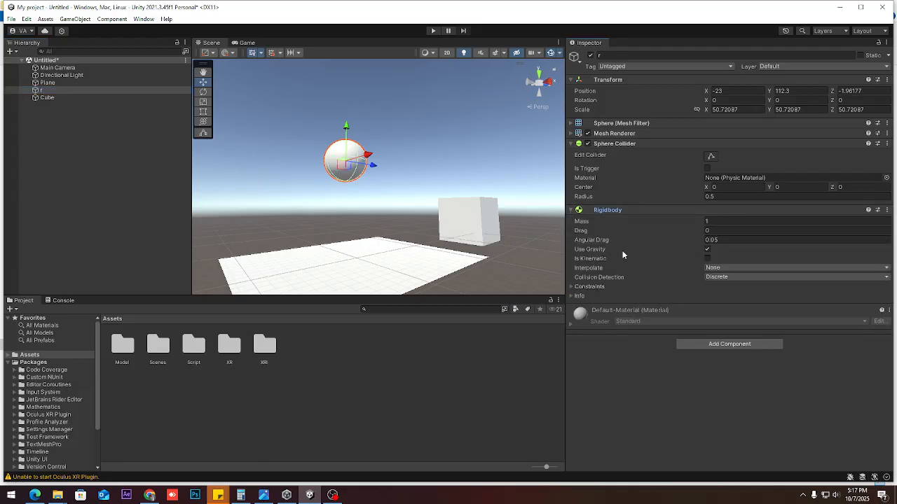
click(707, 249)
click(433, 30)
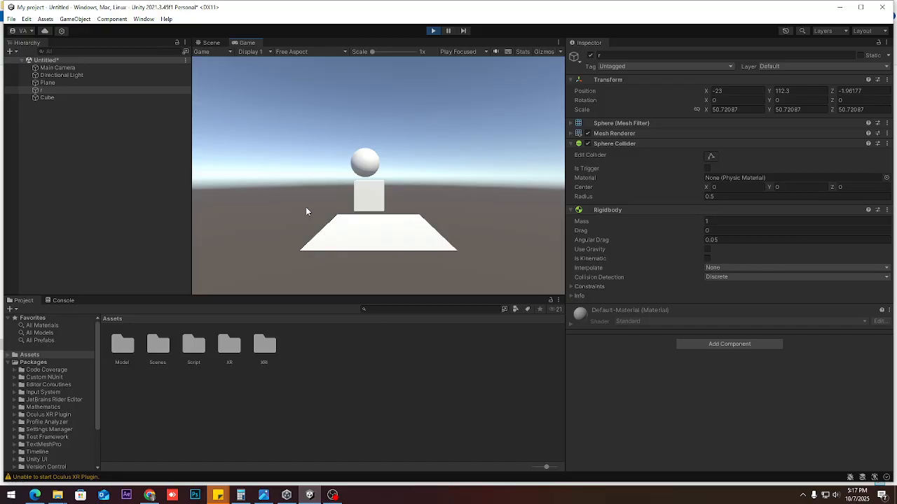
click(432, 32)
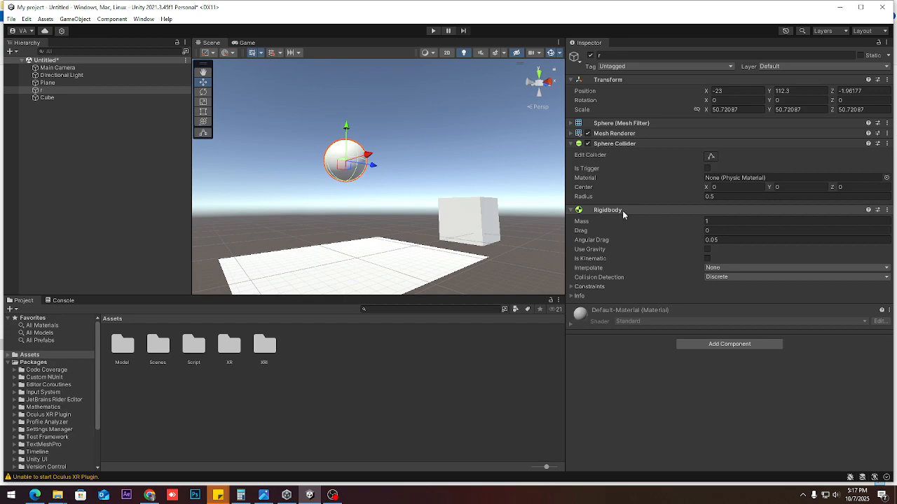
click(707, 249)
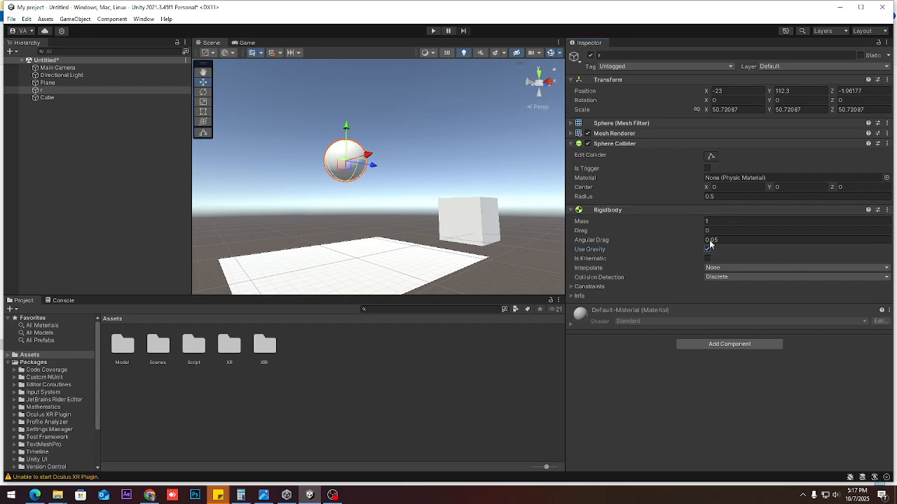
Step: Set the sphere's Rigidbody mass to 0.2, test its fall in play mode, and stop playback
click(720, 221)
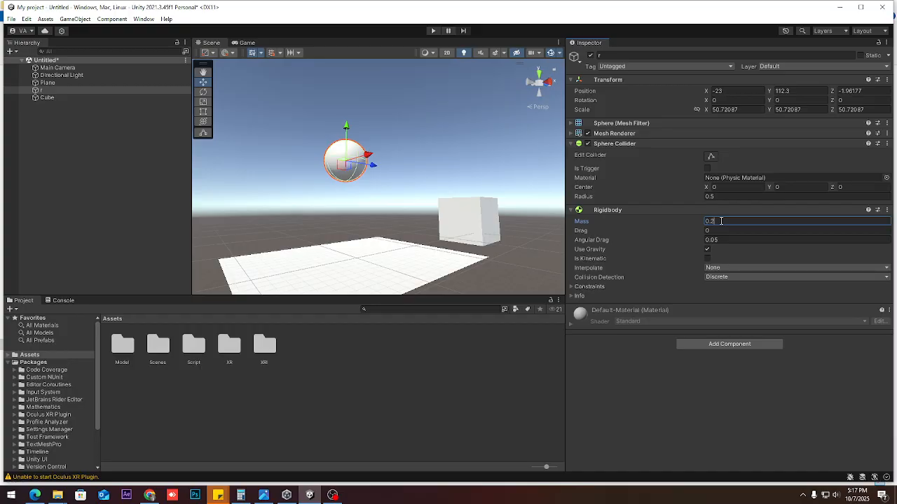
text(0.2)
click(433, 31)
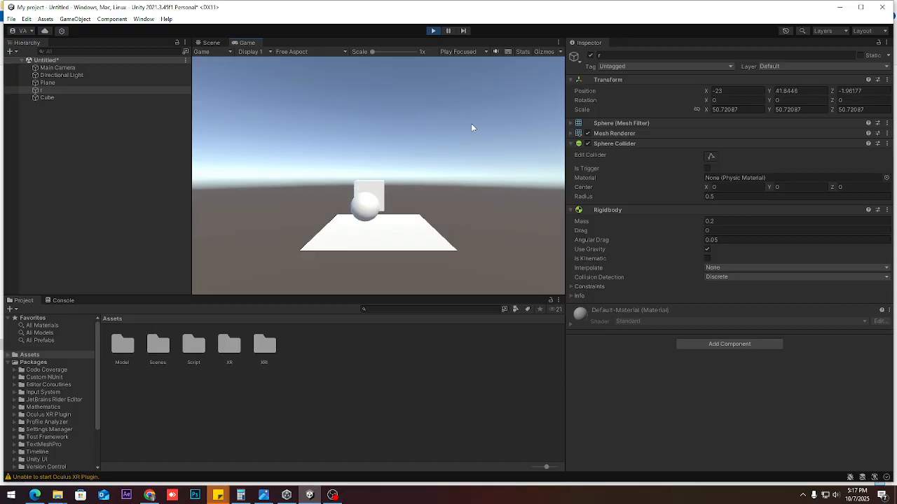
click(432, 30)
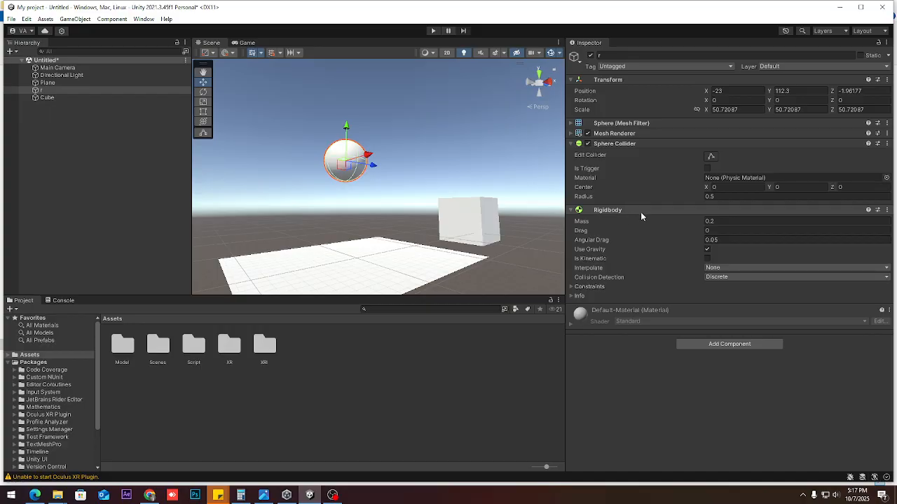
Step: Collapse the sphere's Rigidbody settings and change the mesh in its Mesh Filter to Capsule
click(573, 211)
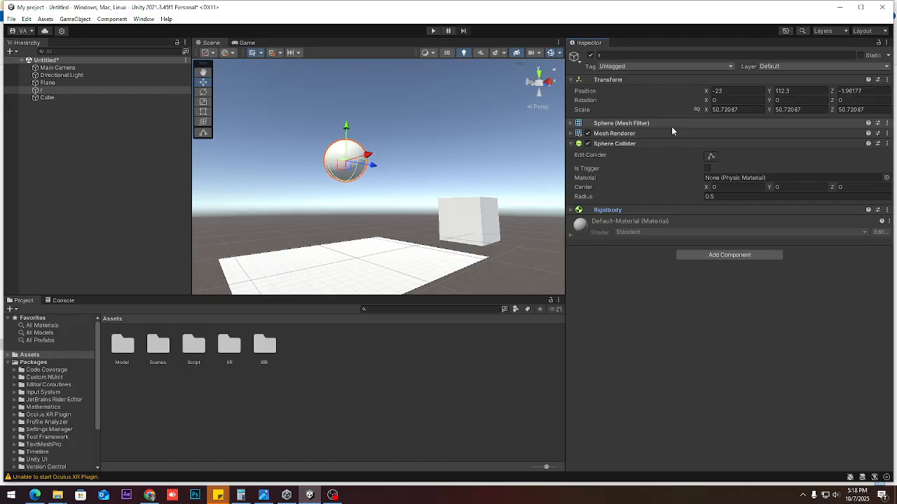
click(635, 124)
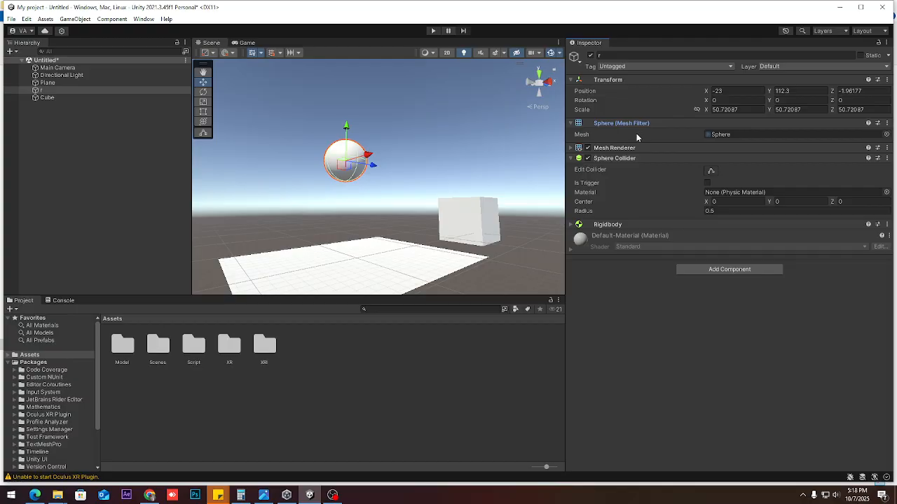
mouse_move(364, 191)
middle_down()
mouse_move(380, 163)
mouse_move(372, 181)
middle_up()
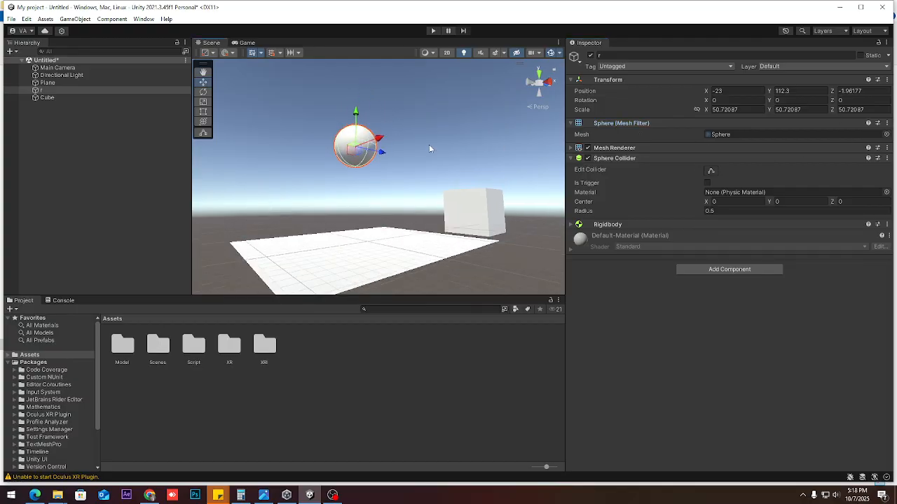
click(886, 134)
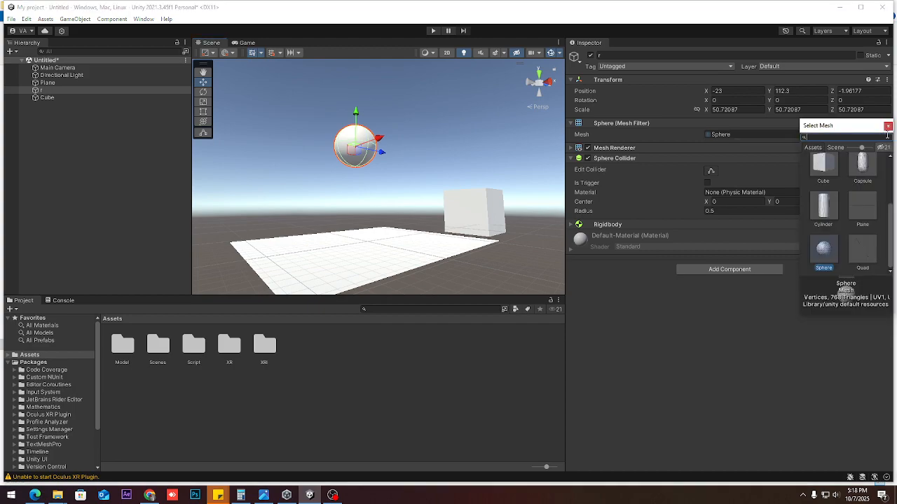
click(862, 168)
scroll(336, 156, up, 1)
scroll(335, 156, up, 5)
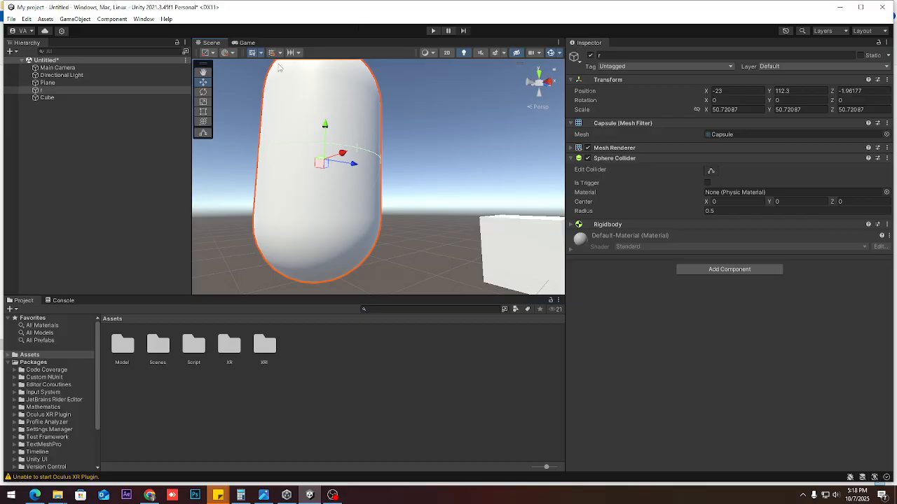
scroll(385, 168, down, 5)
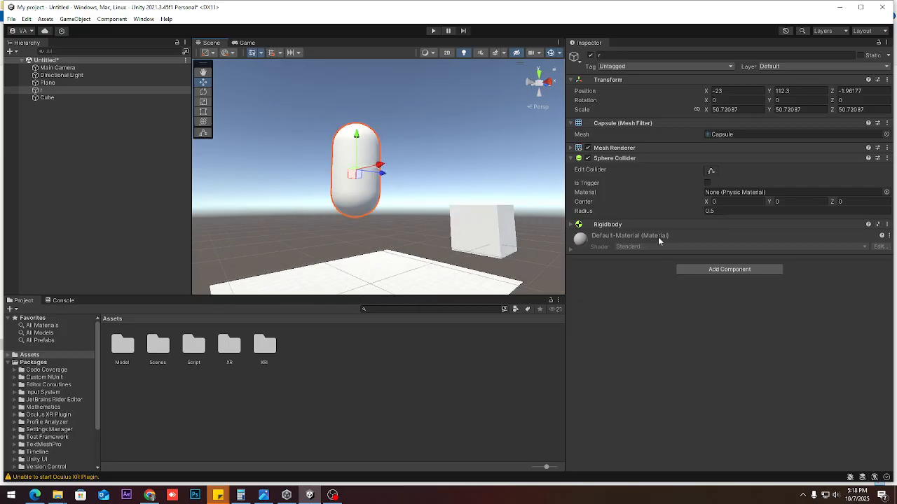
Step: Show the capsule's Rigidbody settings, test its fall onto the plane in play mode, and stop playback
click(573, 226)
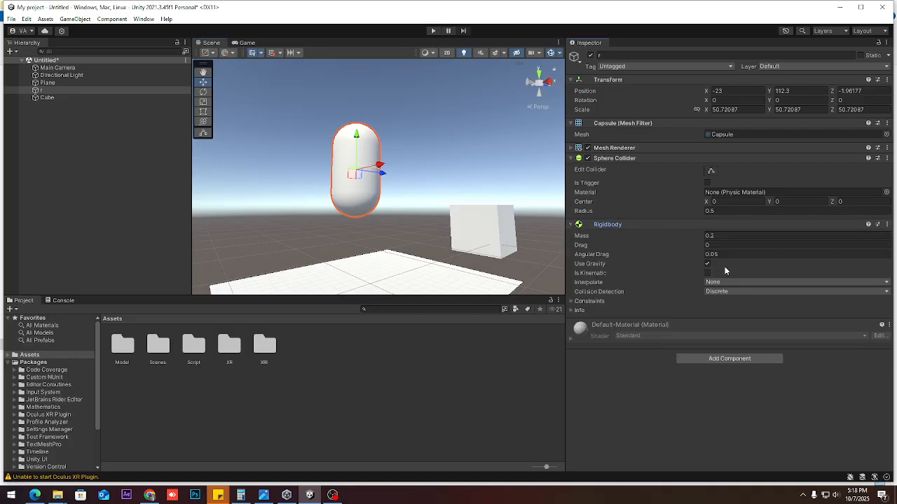
click(433, 31)
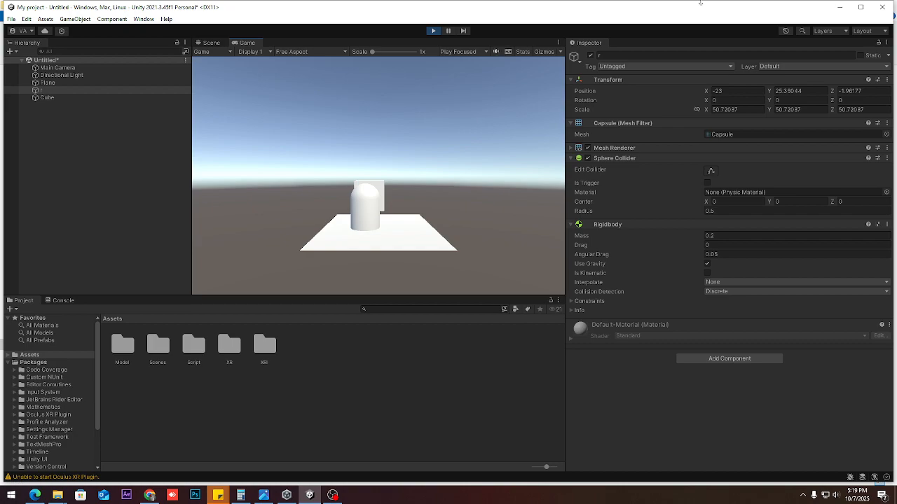
click(432, 32)
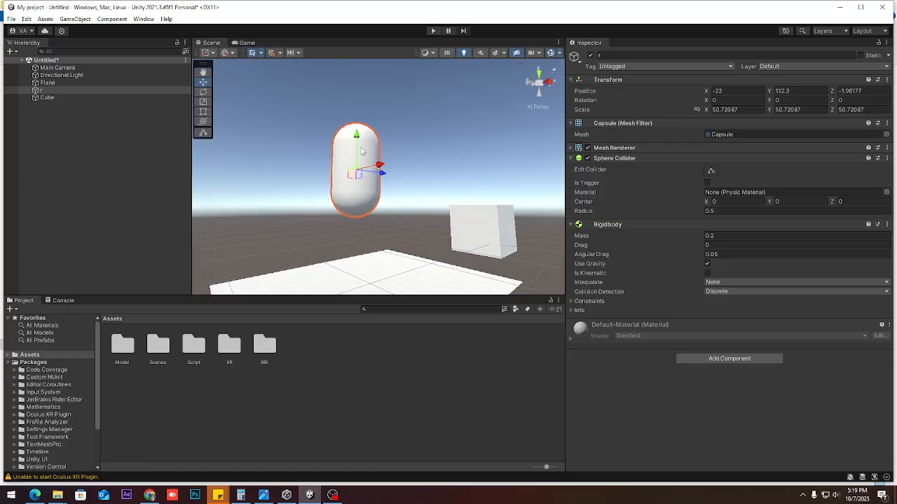
Step: Examine the capsule up close, try lowering it into the plane to Y 20.5, and undo the move
scroll(370, 167, up, 3)
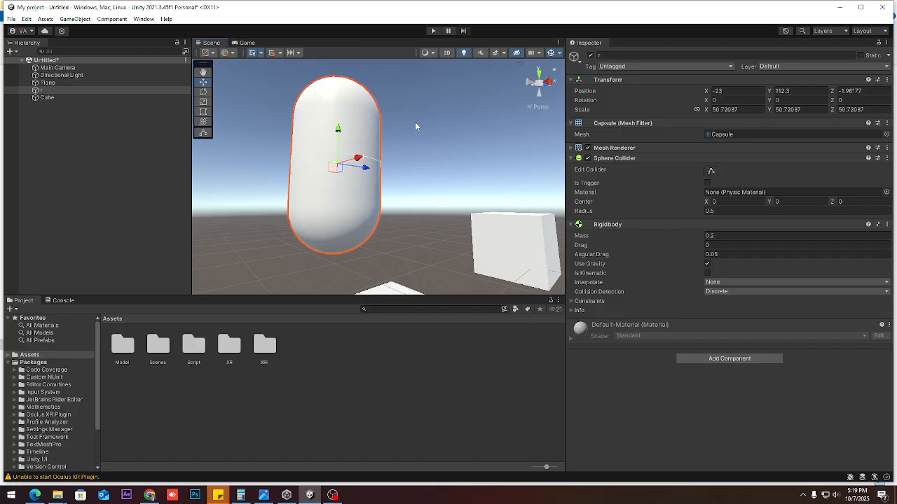
click(399, 143)
click(349, 149)
scroll(382, 161, down, 4)
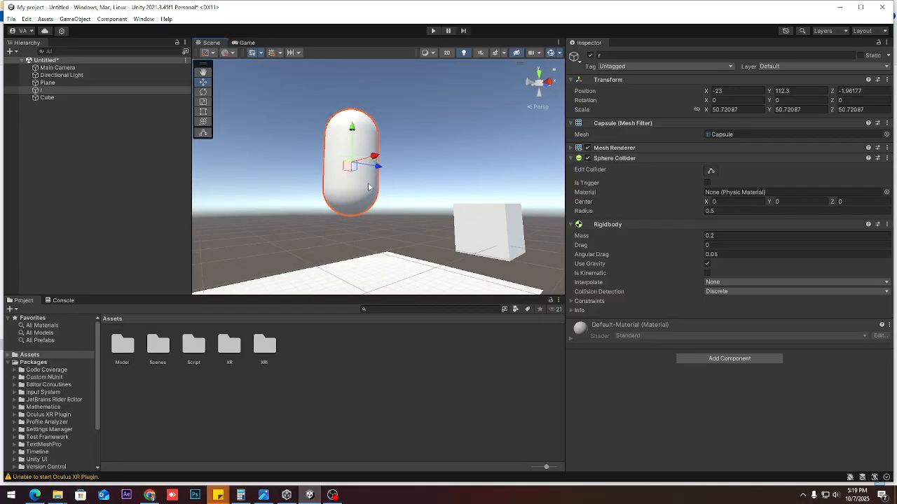
scroll(412, 162, down, 3)
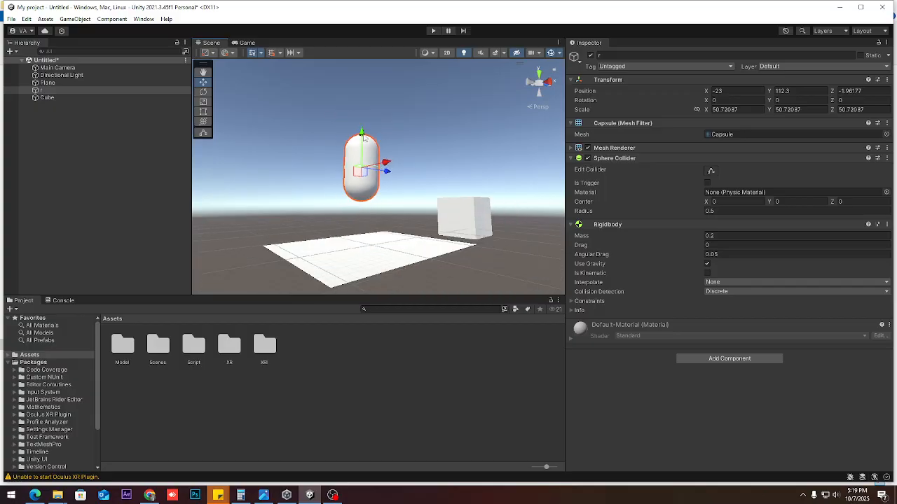
drag(363, 138, 364, 194)
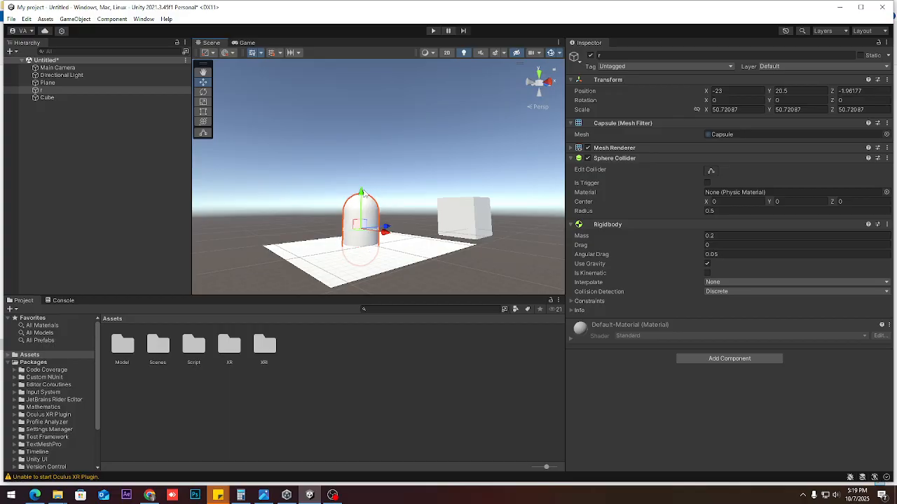
key(ctrl+z)
key(ctrl+z)
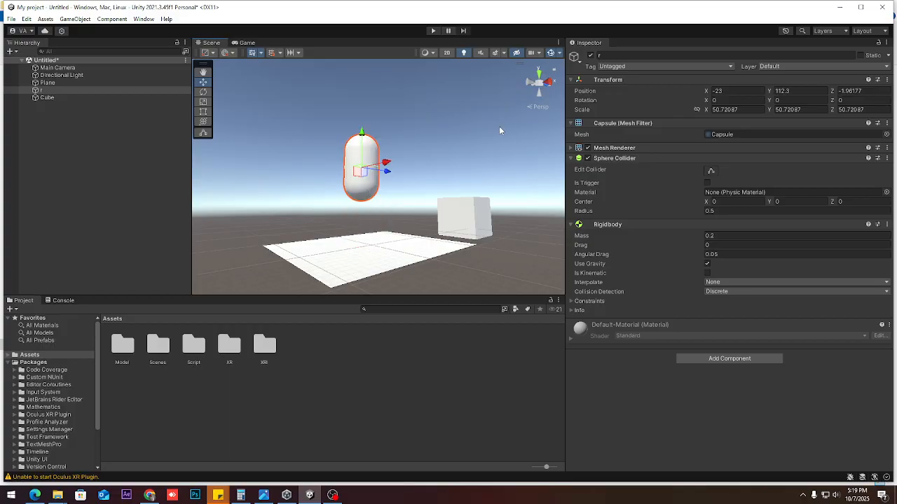
Step: Switch the capsule object's Mesh Filter mesh to Sphere and then to Cylinder, and close the mesh picker
click(71, 89)
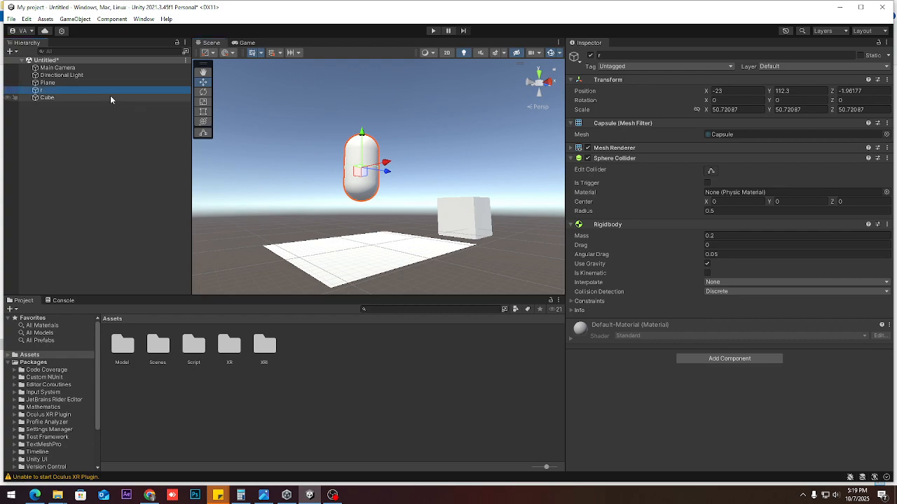
click(888, 135)
right_click(888, 135)
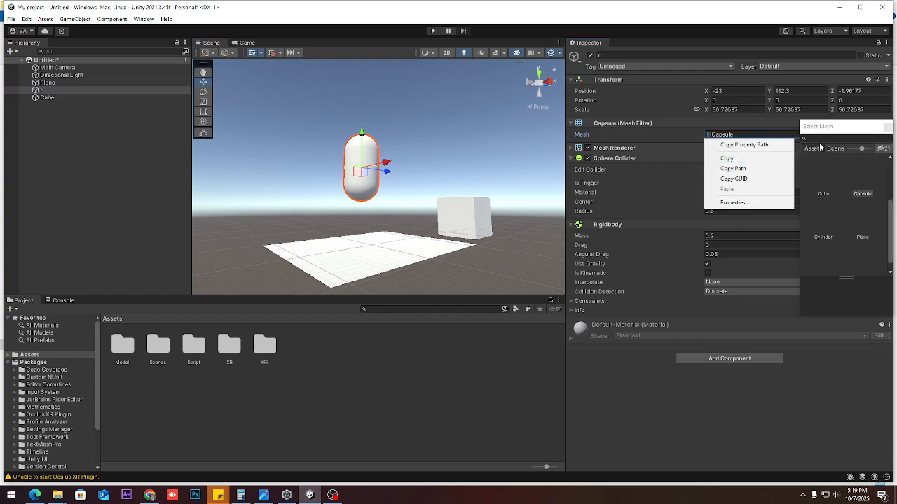
click(758, 134)
click(886, 135)
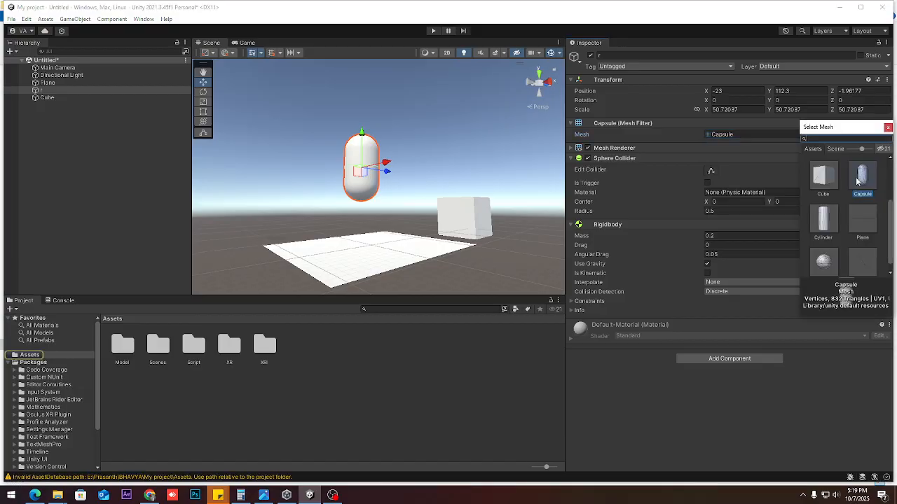
click(825, 262)
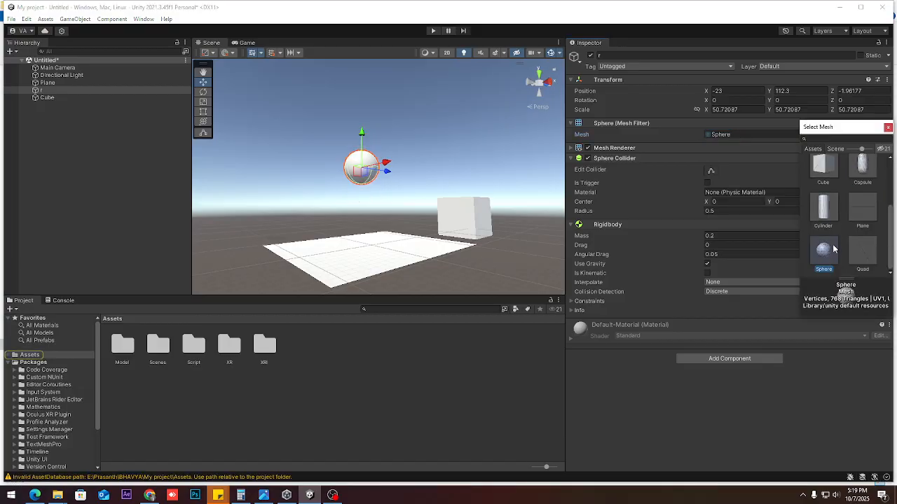
click(824, 210)
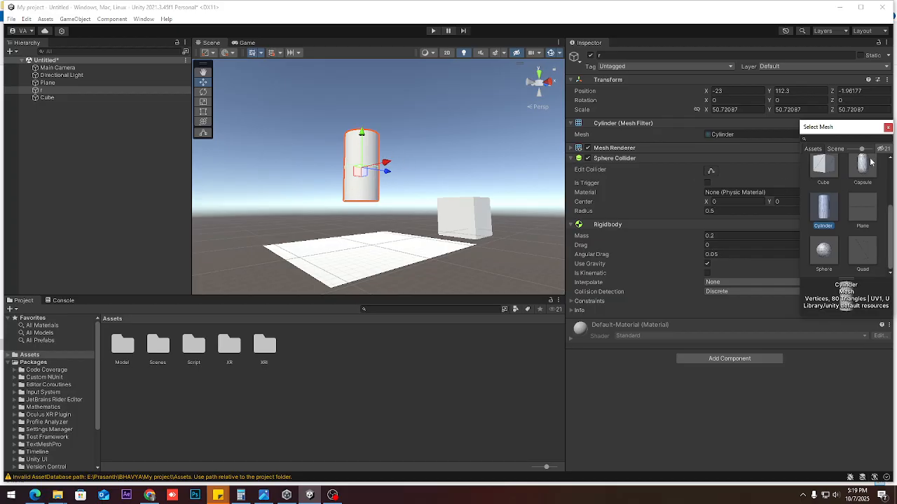
click(888, 127)
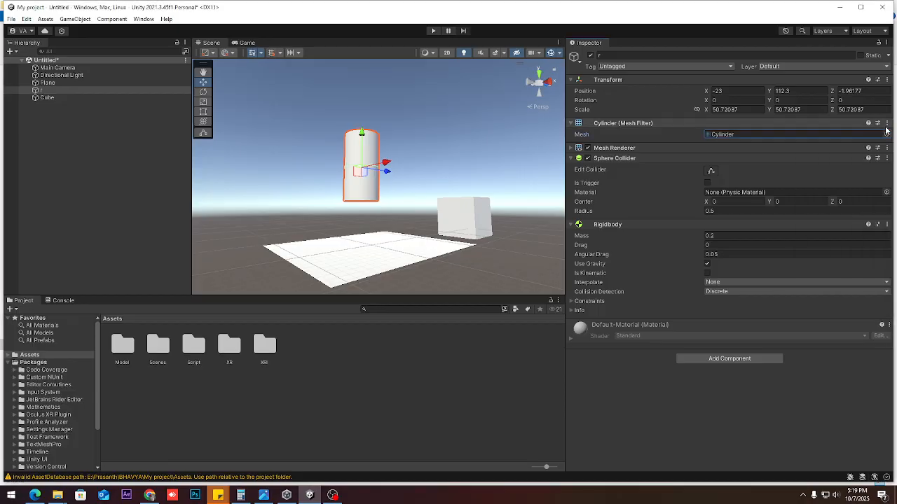
Step: Delete the floating cylinder object from the scene
click(479, 210)
click(363, 174)
key(Delete)
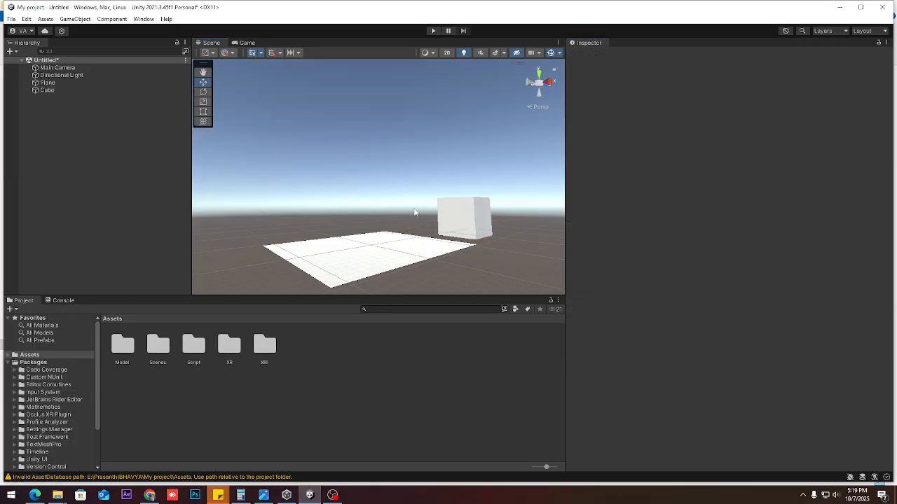
Step: Move the cube over the plane to about X -28.9, Z -44 and raise it to Y 105.5
click(450, 218)
drag(481, 219, 357, 223)
drag(341, 183, 341, 131)
drag(369, 184, 363, 184)
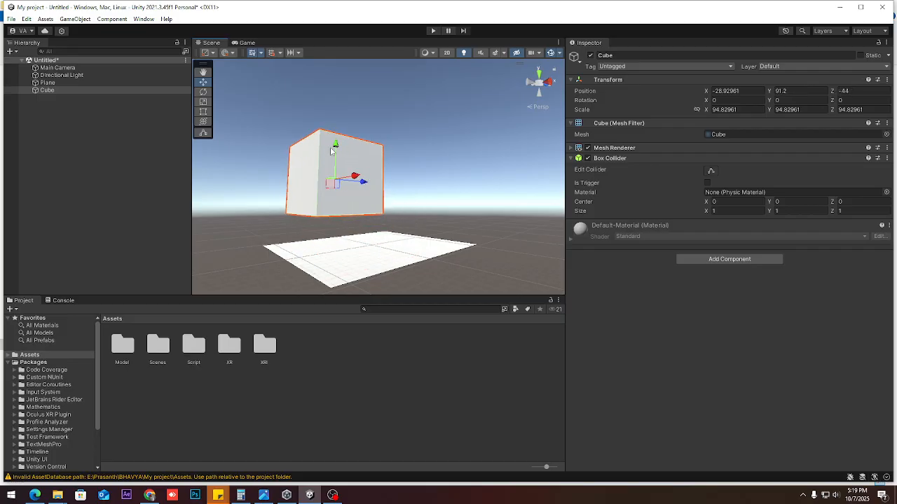
drag(336, 148, 336, 138)
Step: Scale the cube down along X and Z into a tall box, about 42.7 by 41.8
key(r)
drag(364, 173, 330, 237)
alt+scroll(343, 233, down, 10)
drag(364, 202, 357, 202)
alt+drag(356, 204, 402, 229)
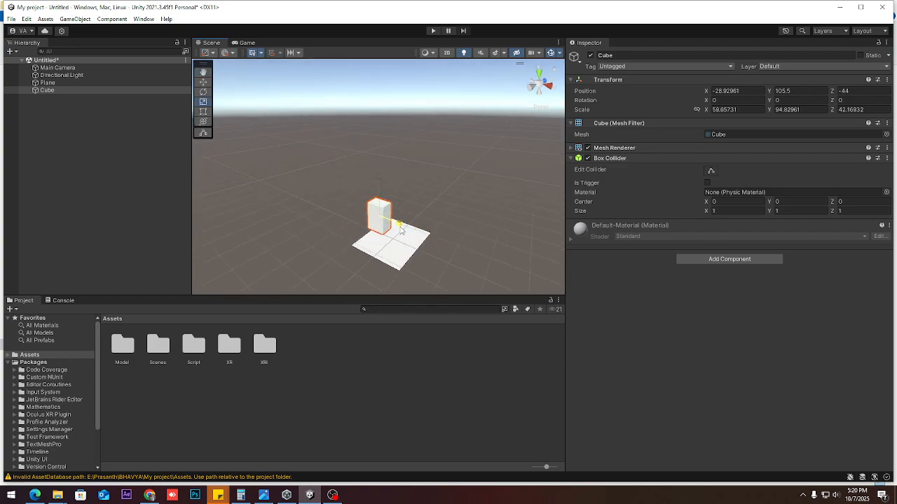
drag(400, 228, 404, 199)
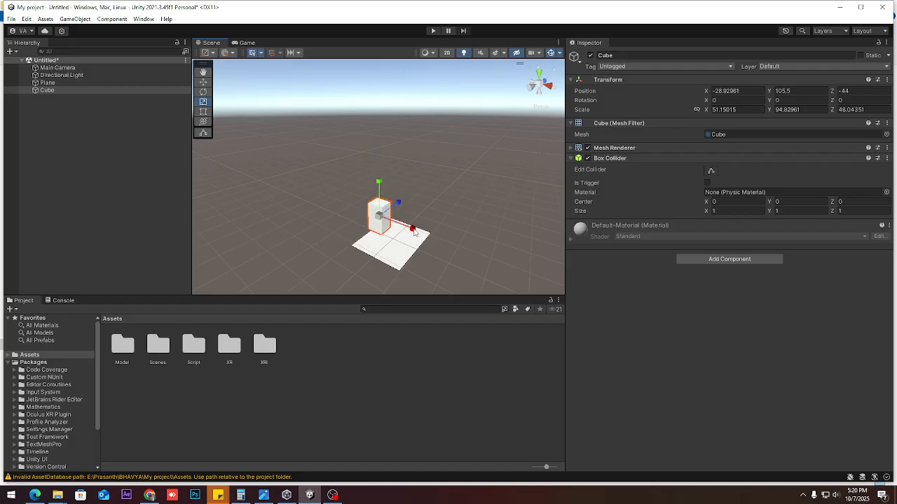
drag(414, 232, 381, 153)
Step: Raise the tall cube high above the plane to about Y 213.1
key(w)
scroll(384, 209, up, 3)
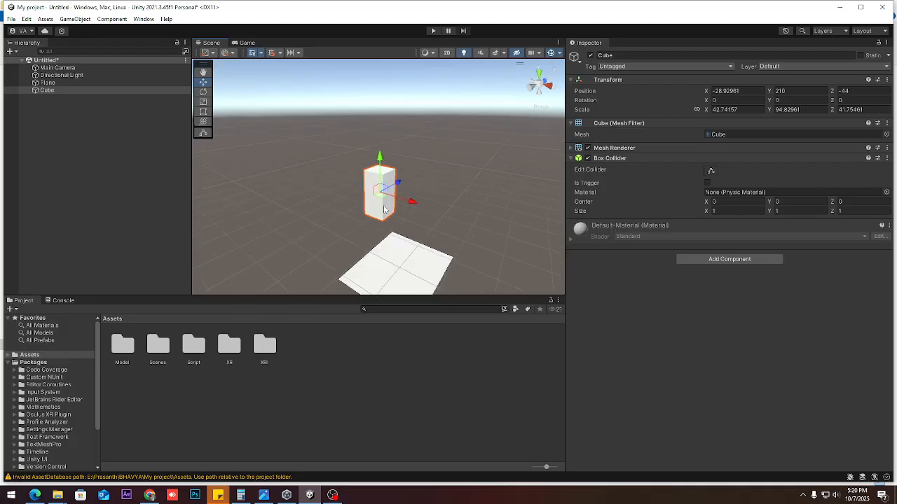
scroll(384, 210, up, 3)
alt+drag(389, 235, 372, 222)
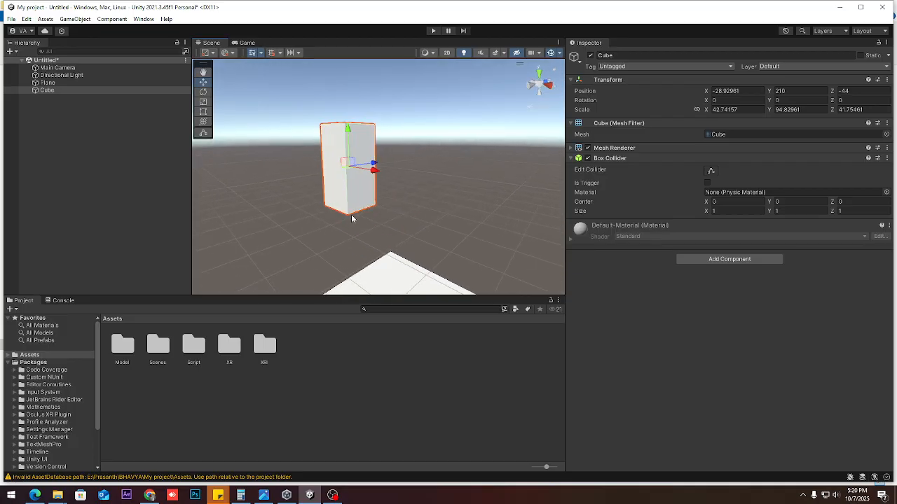
scroll(371, 158, down, 3)
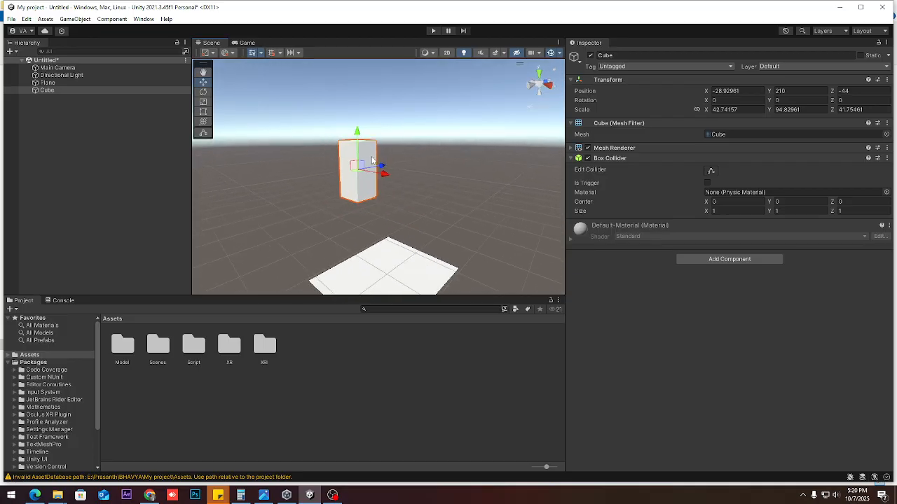
middle_drag(397, 183, 348, 104)
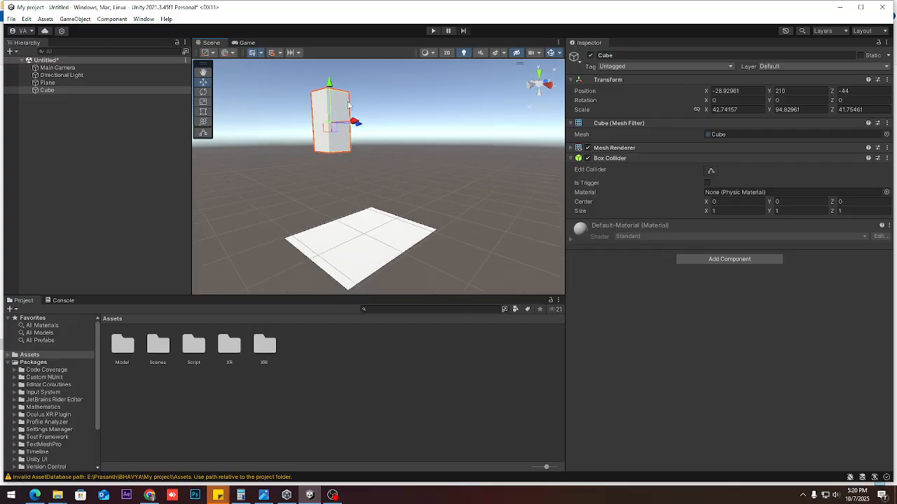
drag(329, 84, 330, 82)
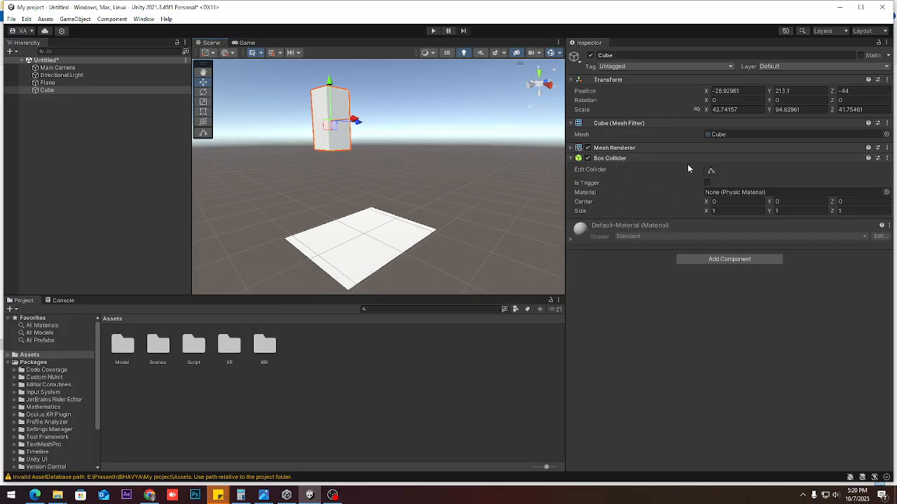
Step: Add a Rigidbody component to the cube and view its Interpolate options, leaving None selected
click(734, 260)
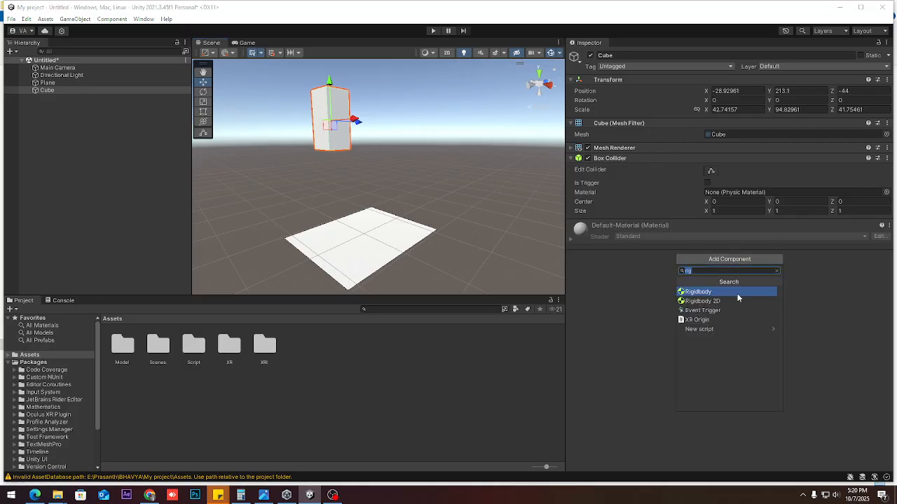
click(737, 294)
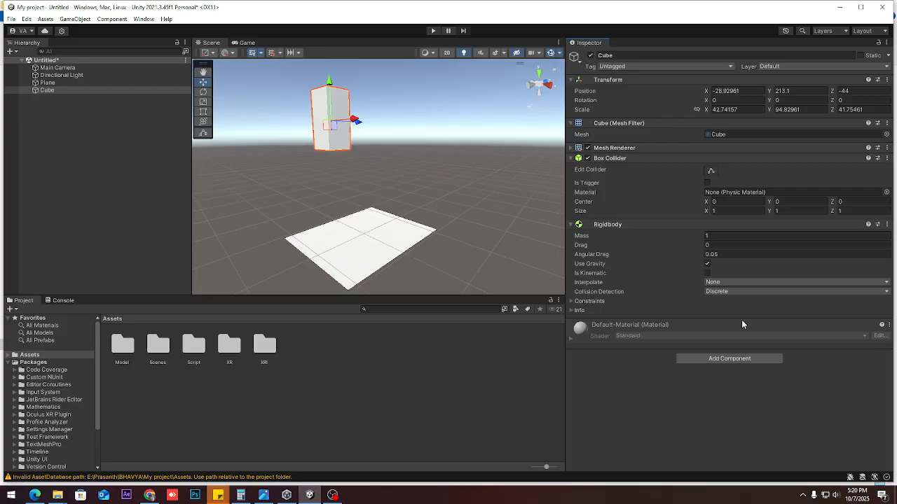
click(783, 283)
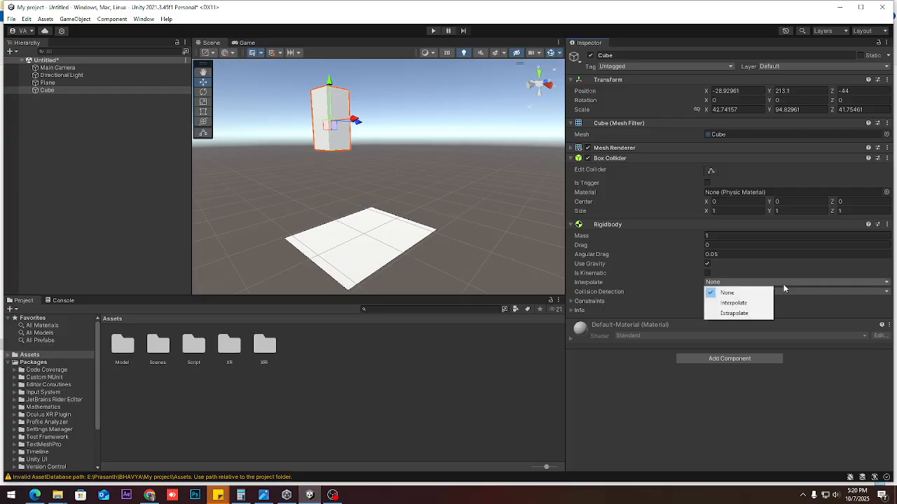
click(775, 279)
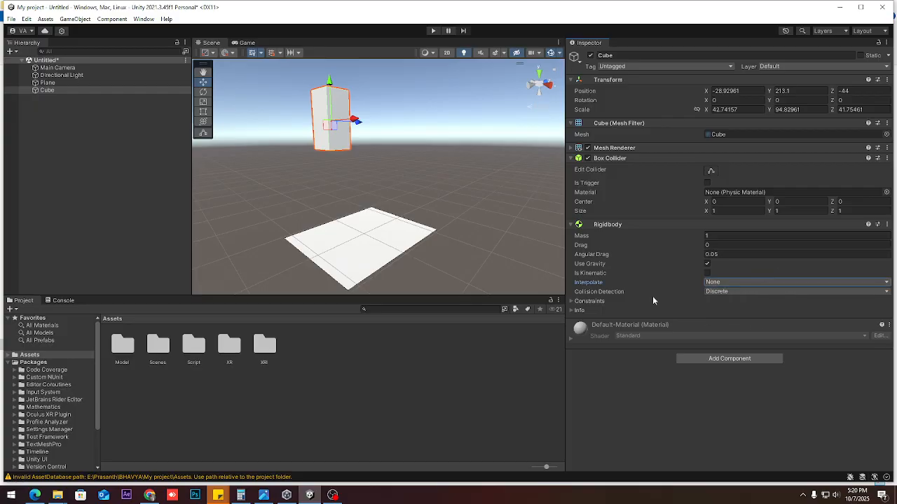
Step: Freeze the cube's Y position in the Rigidbody constraints and start play mode to test it
click(571, 302)
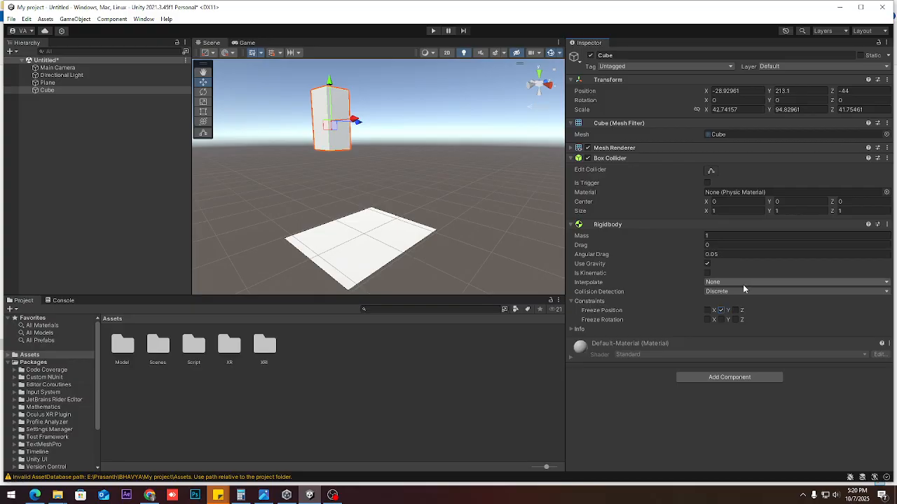
click(432, 31)
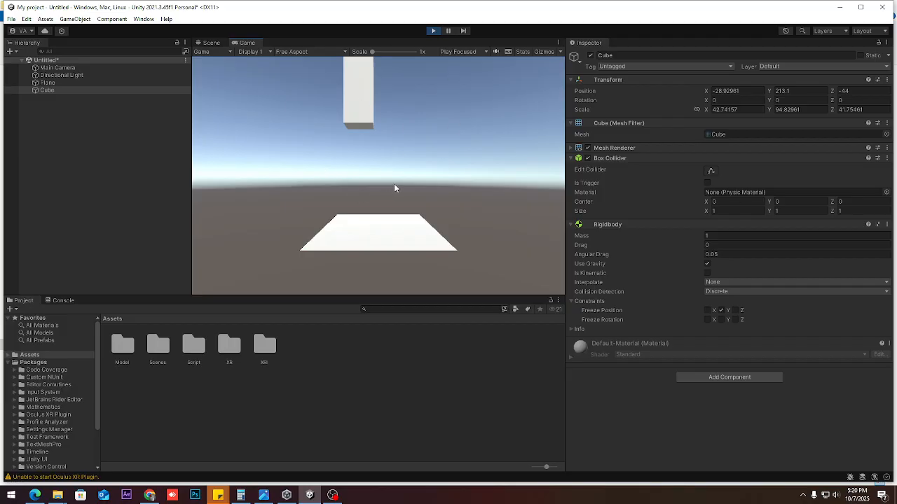
Step: Stop play mode and clear the cube's Y position freeze in its Rigidbody constraints
click(432, 30)
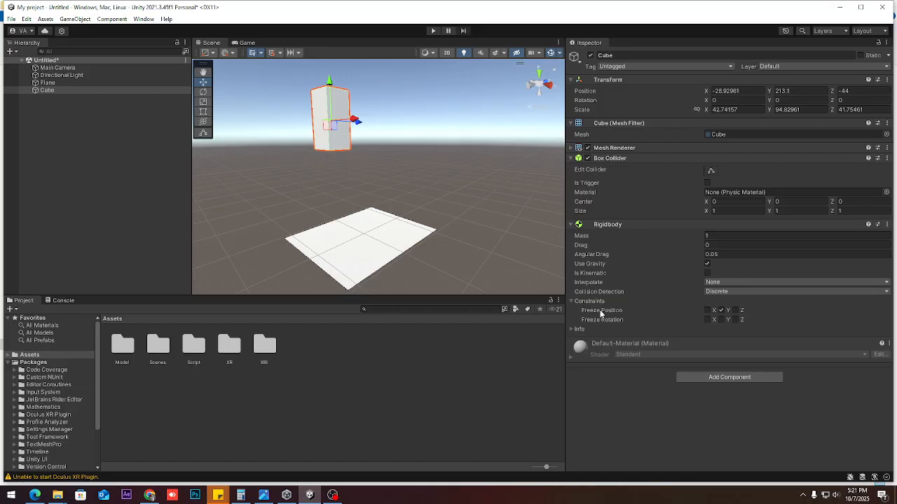
click(720, 310)
click(736, 312)
click(734, 311)
click(571, 159)
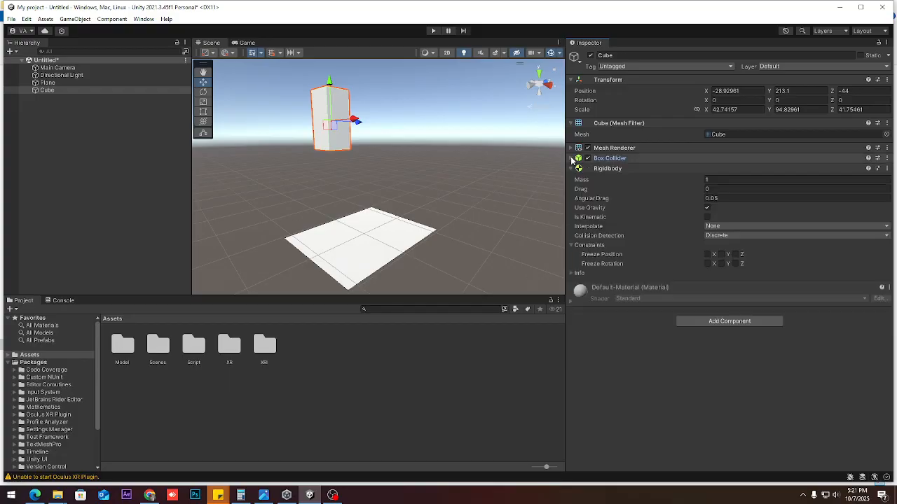
click(571, 169)
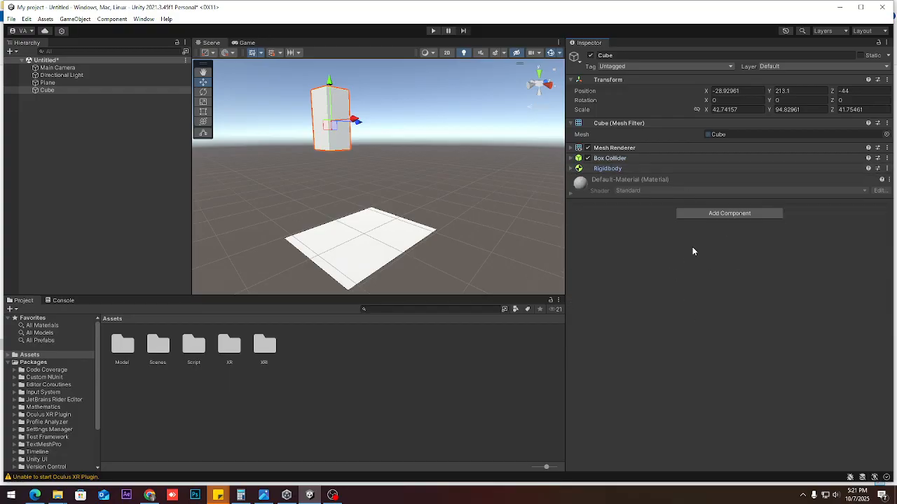
mouse_move(222, 495)
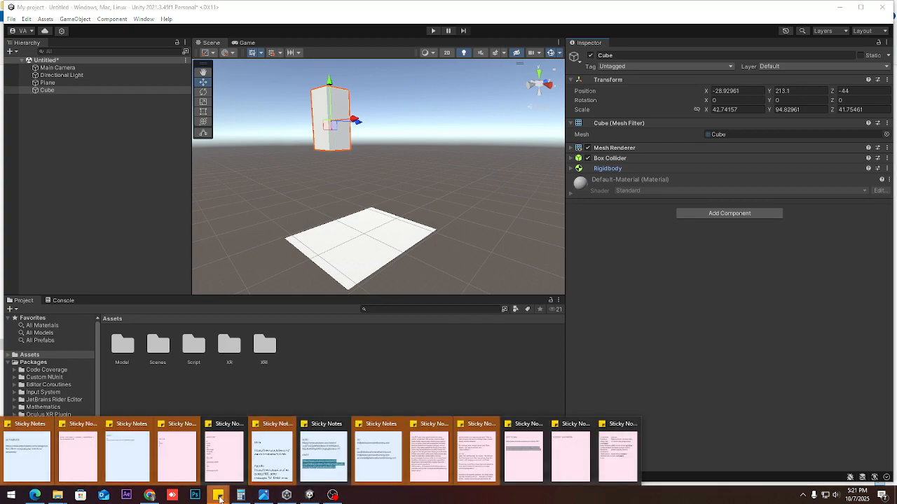
mouse_move(629, 476)
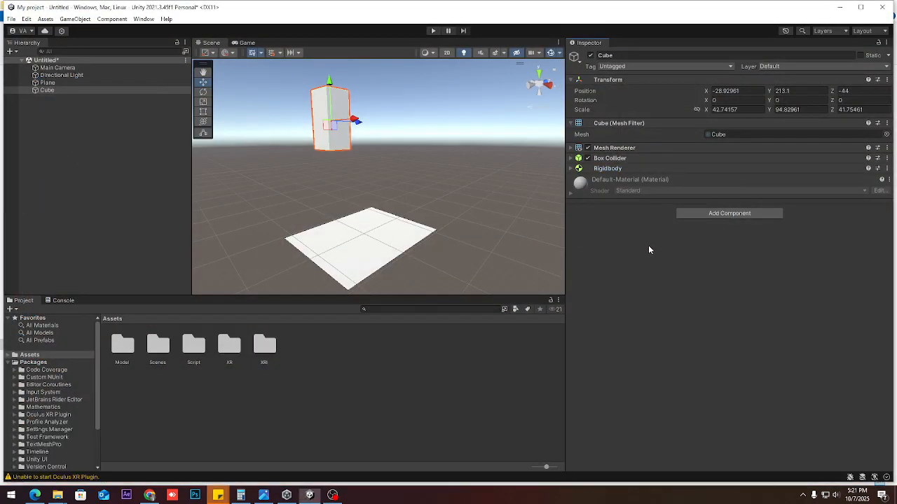
Step: Add an Audio Source component to the cube
click(725, 214)
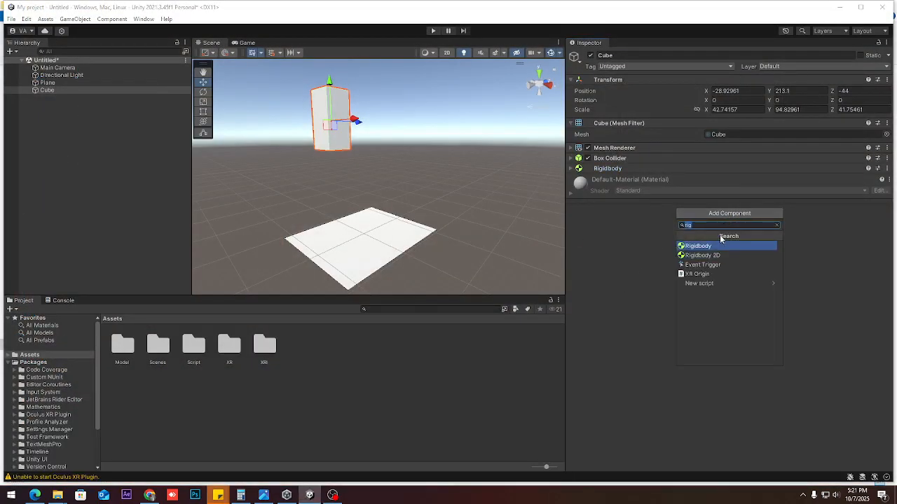
text(audio)
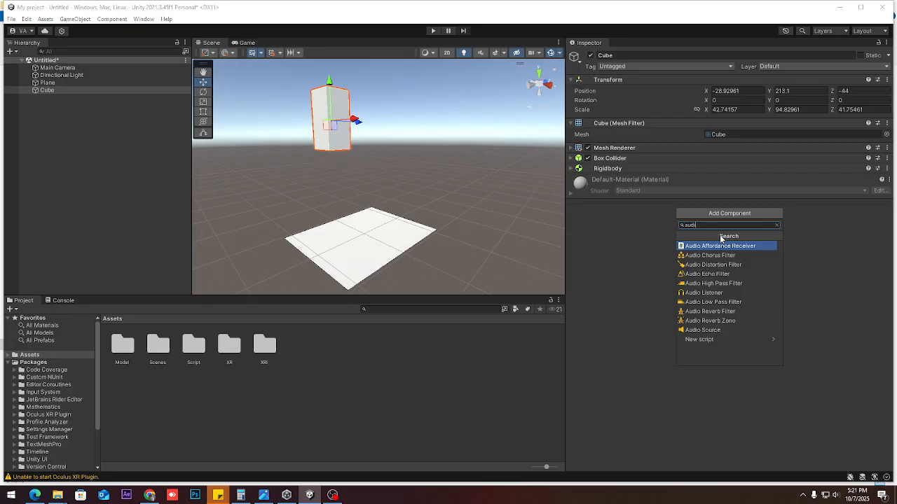
click(727, 330)
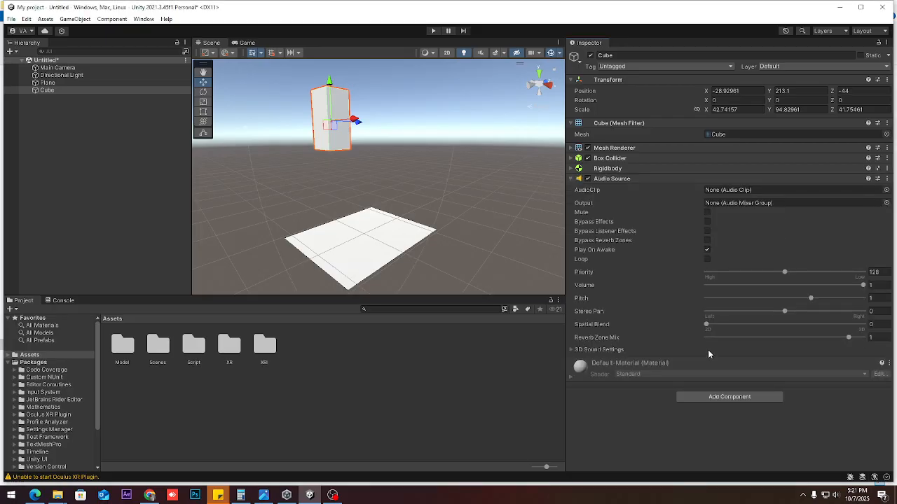
scroll(388, 183, down, 6)
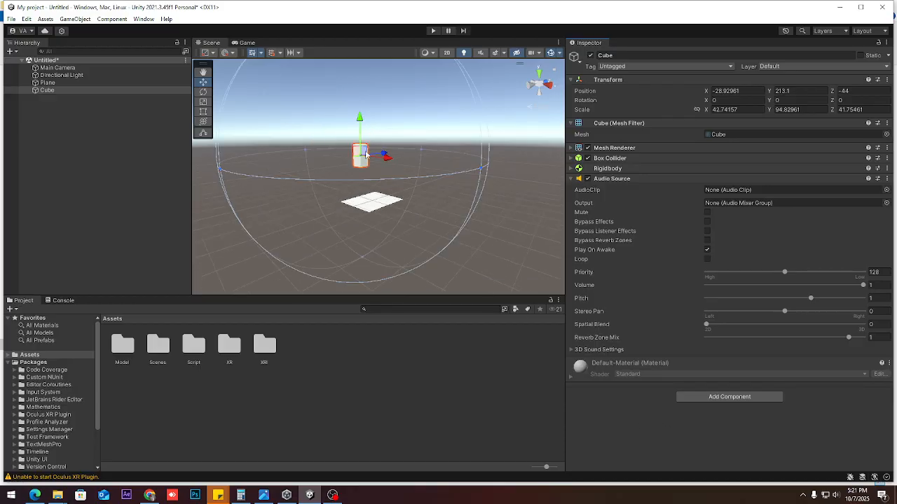
Step: Duplicate the tall cube and move the copy along Z to about 171
alt+drag(393, 187, 395, 225)
click(477, 179)
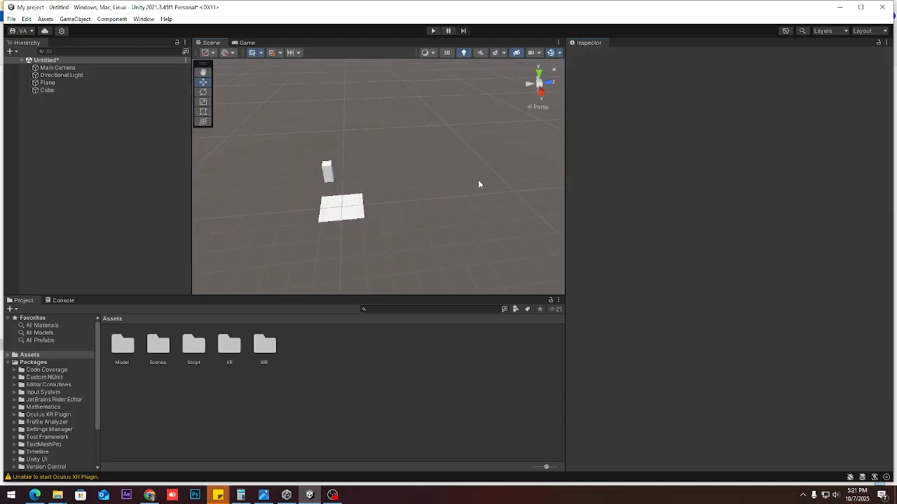
click(329, 177)
key(ctrl+d)
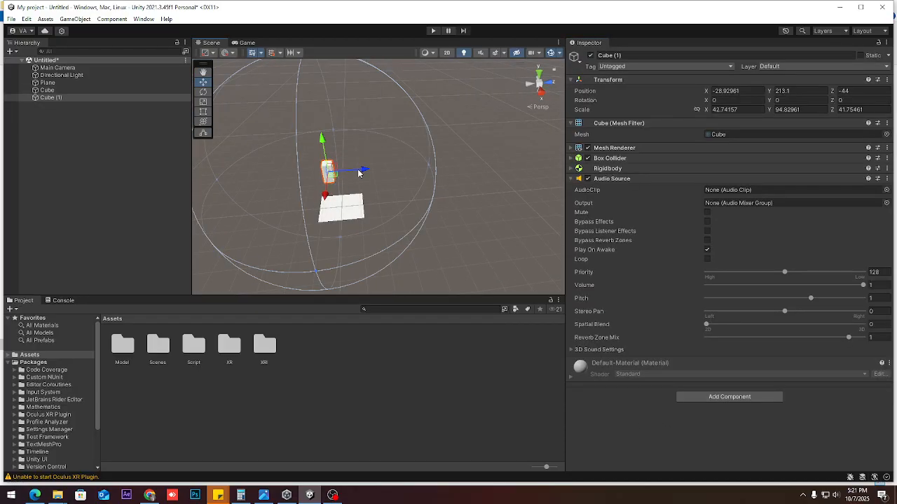
drag(363, 169, 406, 173)
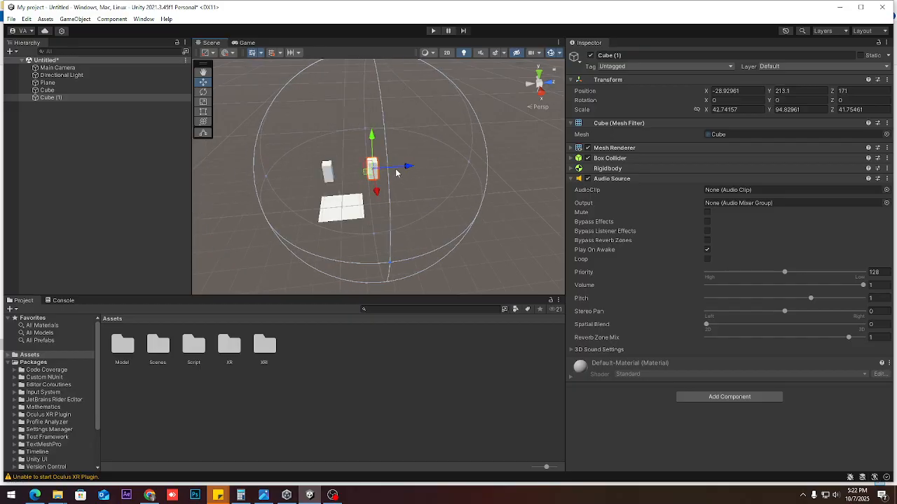
Step: Reposition the duplicated cube farther from the original along Z, to about 264
key(w)
right_drag(399, 166, 309, 207)
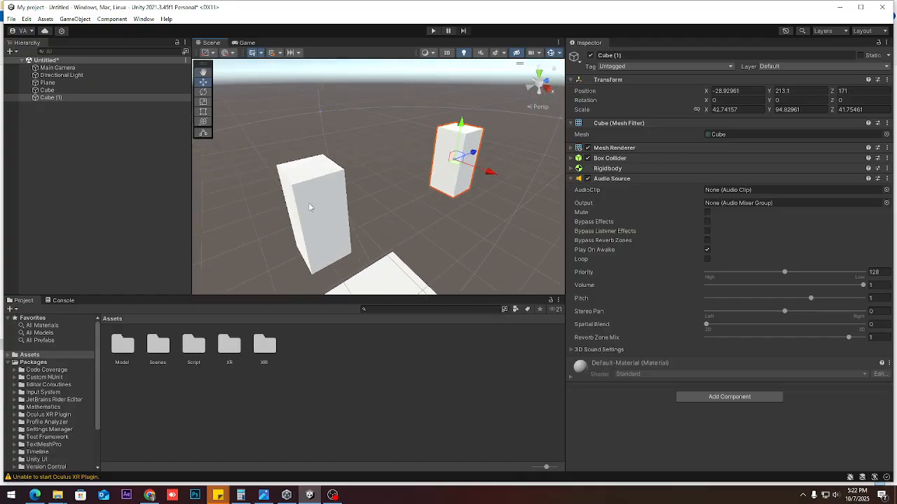
click(310, 206)
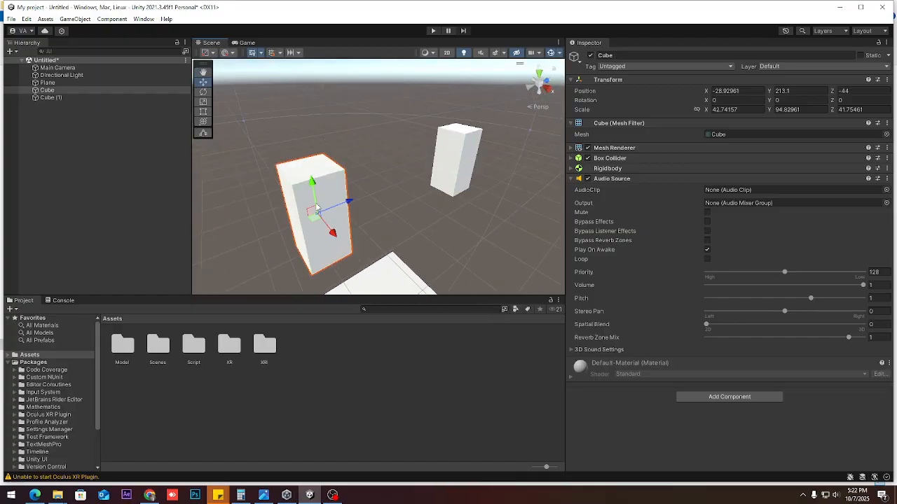
click(459, 173)
mouse_move(475, 152)
mouse_down()
mouse_move(456, 163)
mouse_move(471, 155)
mouse_up()
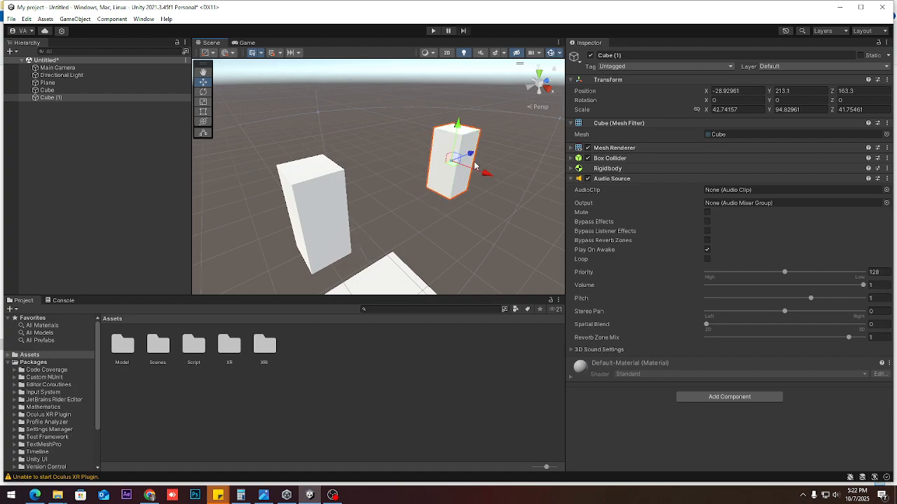
scroll(475, 165, down, 8)
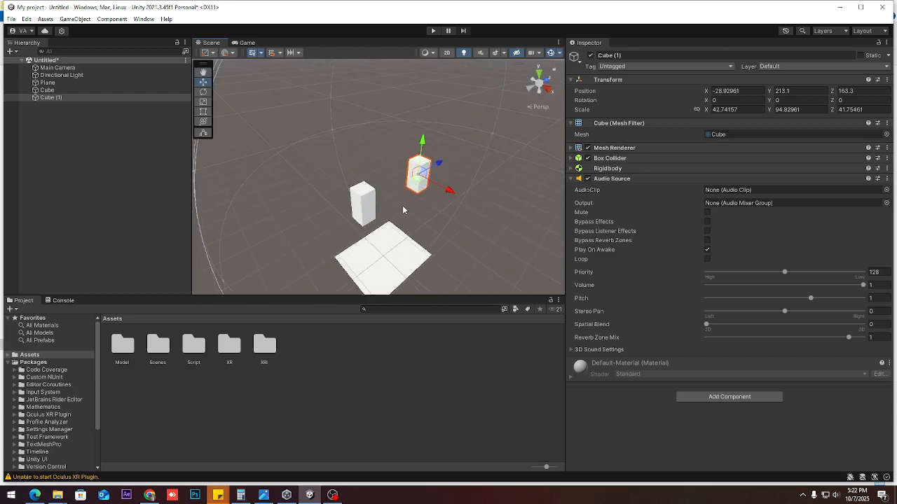
scroll(403, 210, up, 2)
drag(448, 168, 482, 157)
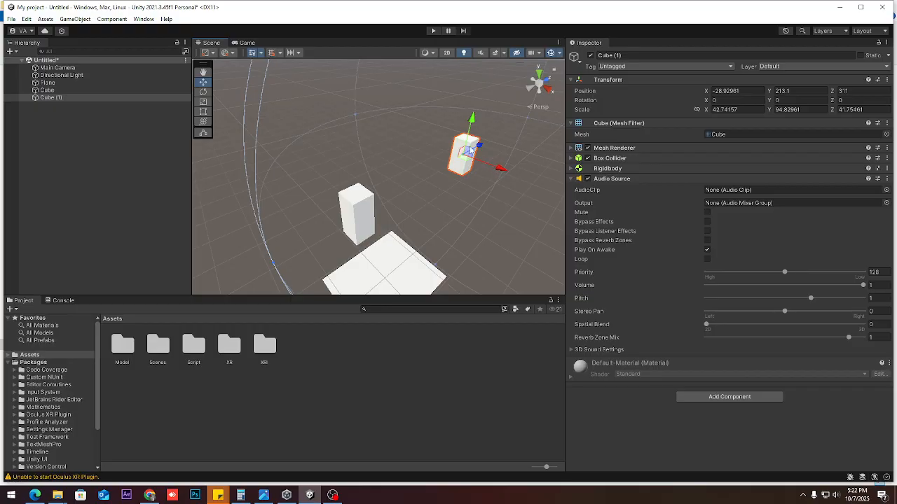
scroll(460, 174, down, 4)
alt+drag(458, 196, 482, 194)
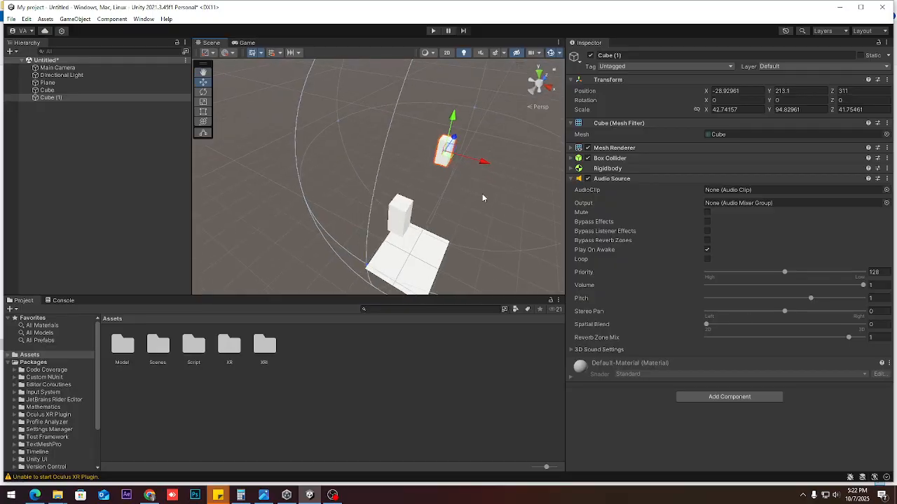
scroll(421, 225, up, 5)
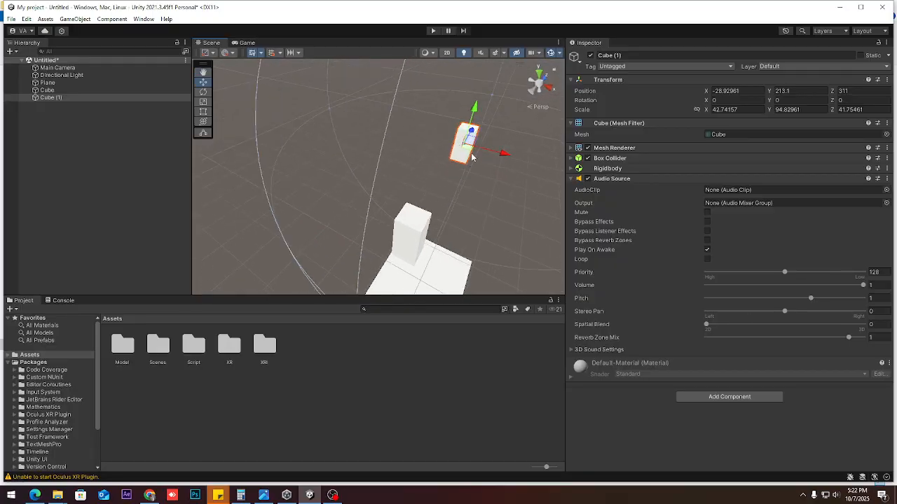
mouse_move(471, 131)
mouse_down()
mouse_move(468, 146)
mouse_move(474, 142)
mouse_up()
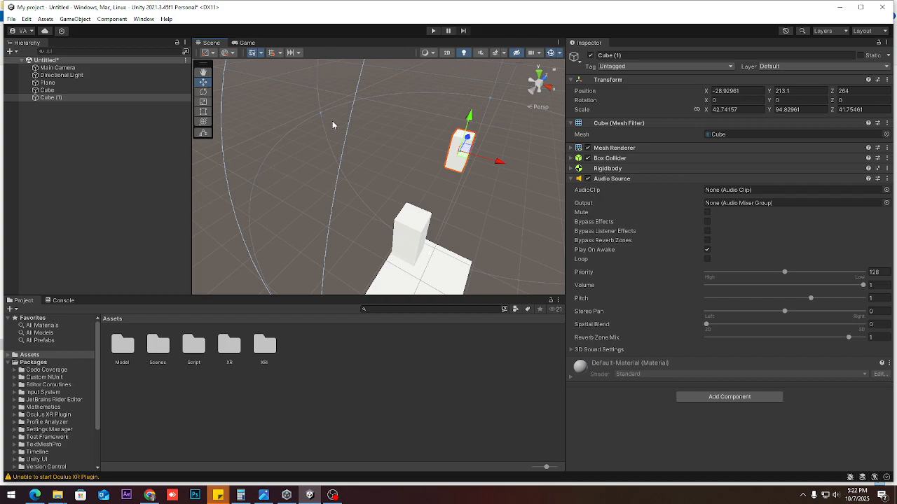
Step: Lower the duplicated cube to about plane level, at roughly Y 32
alt+drag(329, 109, 428, 136)
drag(458, 105, 466, 211)
scroll(464, 242, up, 4)
alt+drag(462, 267, 451, 178)
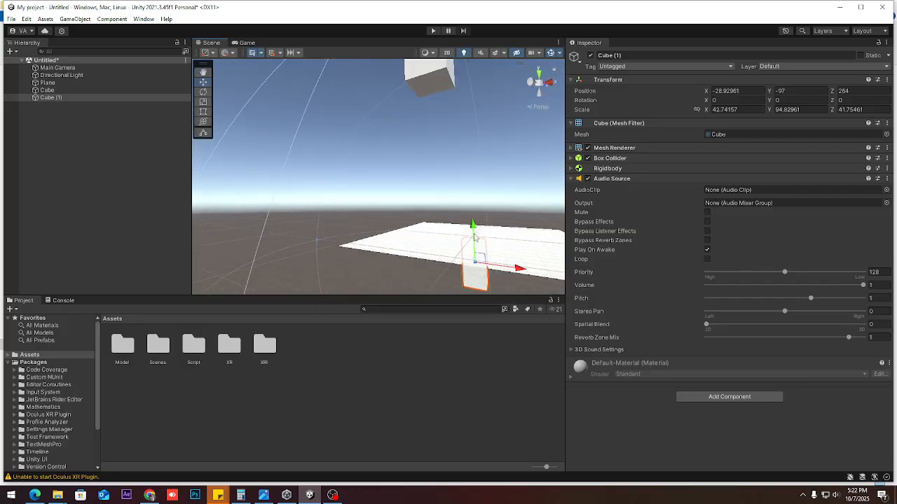
drag(474, 228, 470, 170)
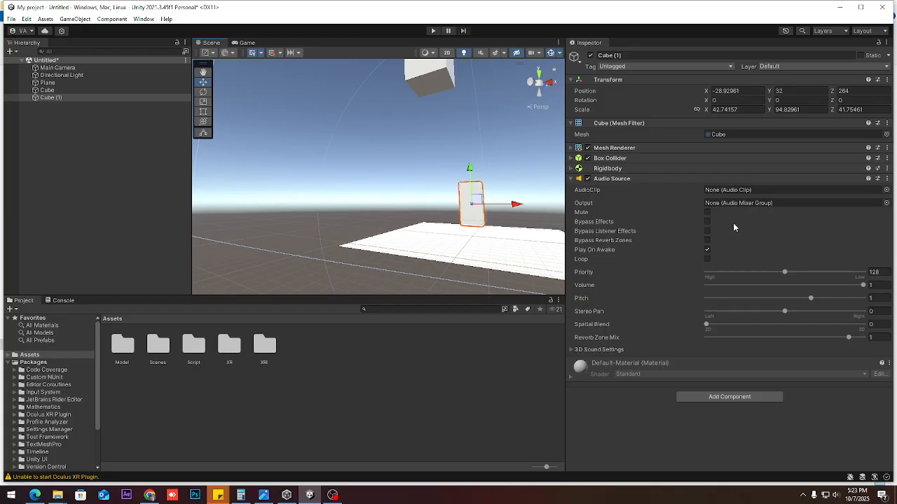
Step: Remove the Audio Source component from the duplicated cube and view its Box Collider settings
click(612, 179)
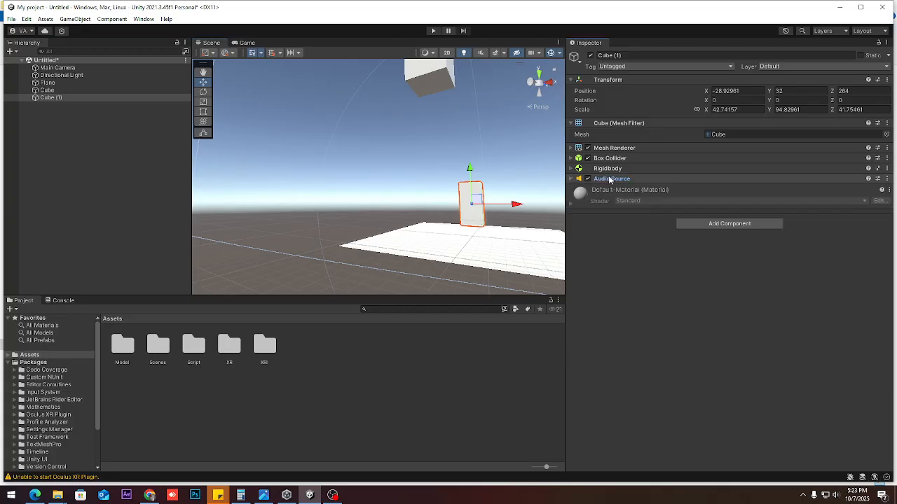
right_click(654, 183)
click(672, 199)
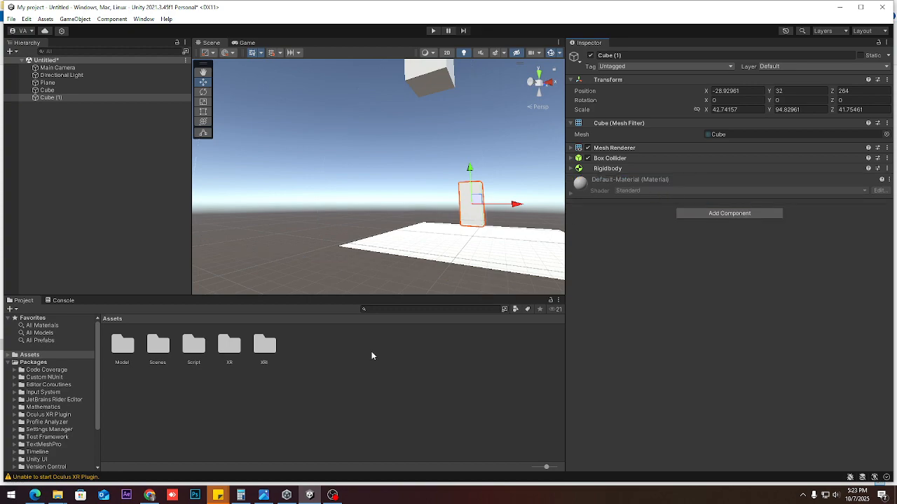
click(647, 158)
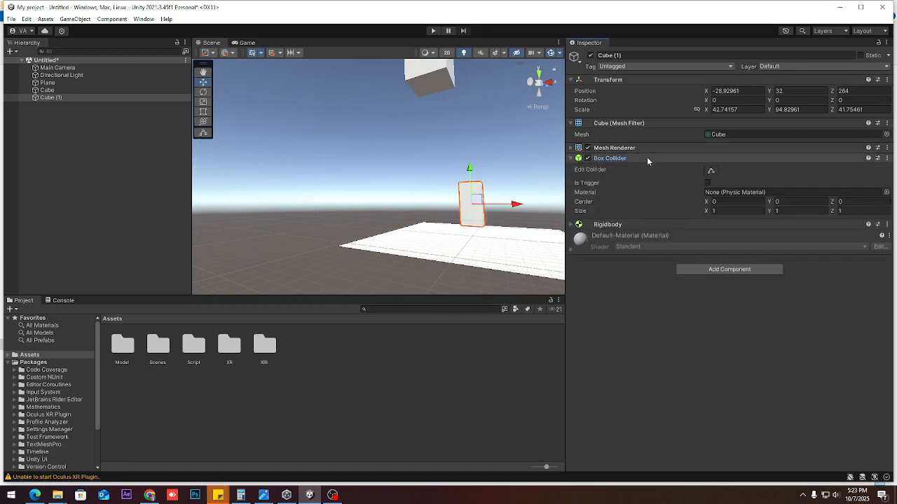
click(647, 158)
Step: Delete both the original cube and its duplicate from the scene
click(53, 115)
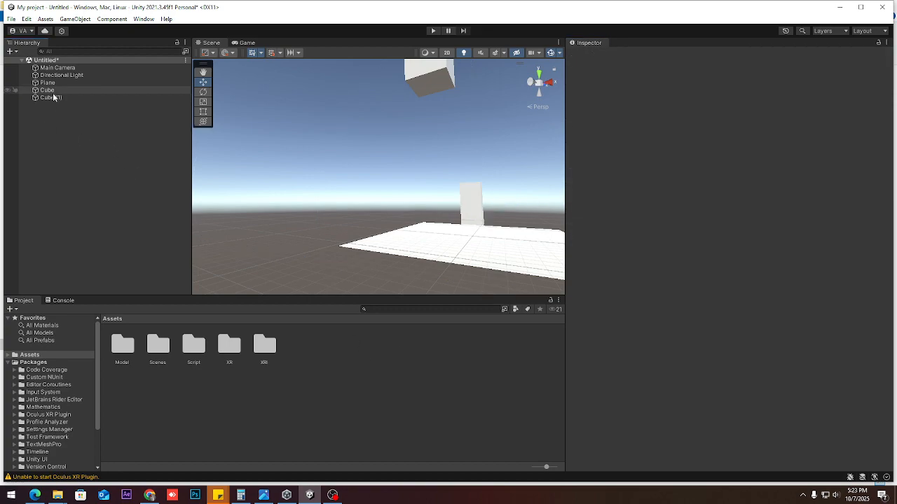
click(56, 82)
click(58, 91)
shift+click(57, 98)
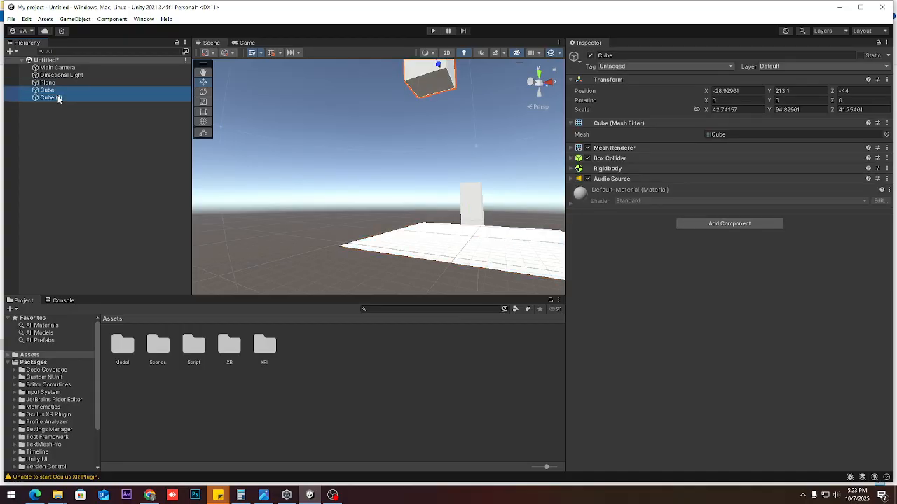
right_click(58, 96)
click(93, 166)
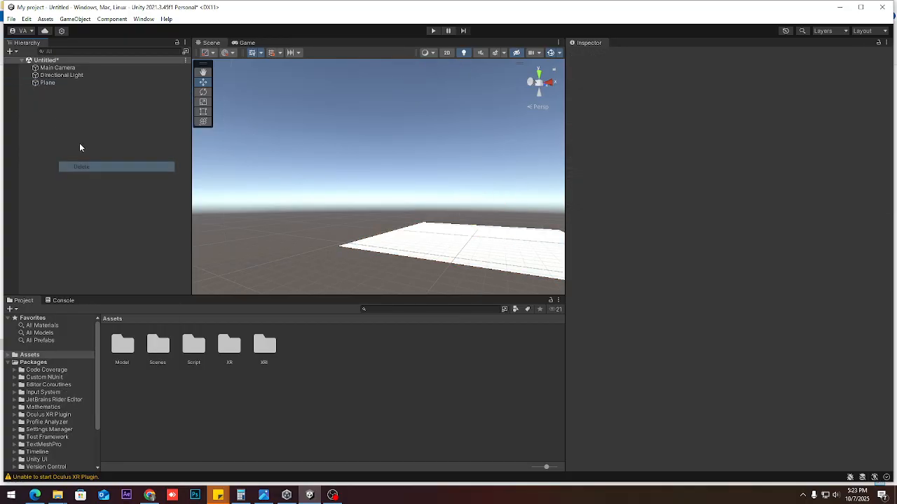
right_click(55, 118)
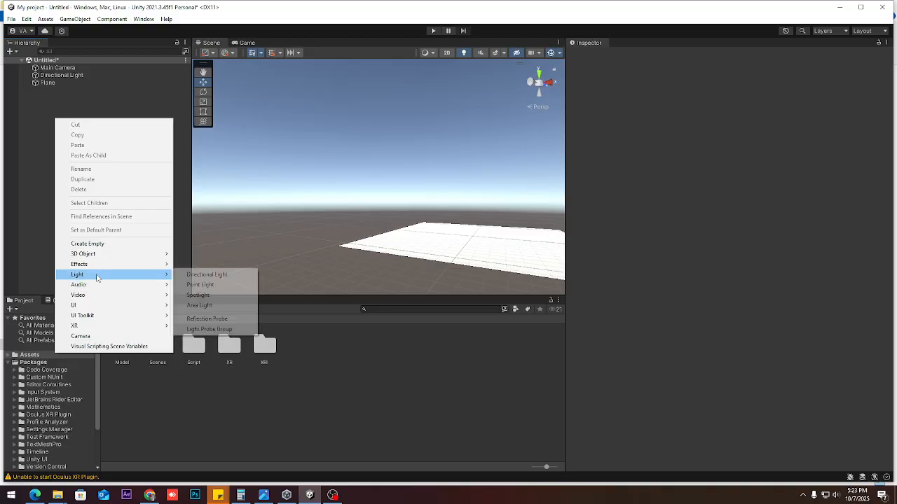
mouse_move(101, 255)
click(206, 256)
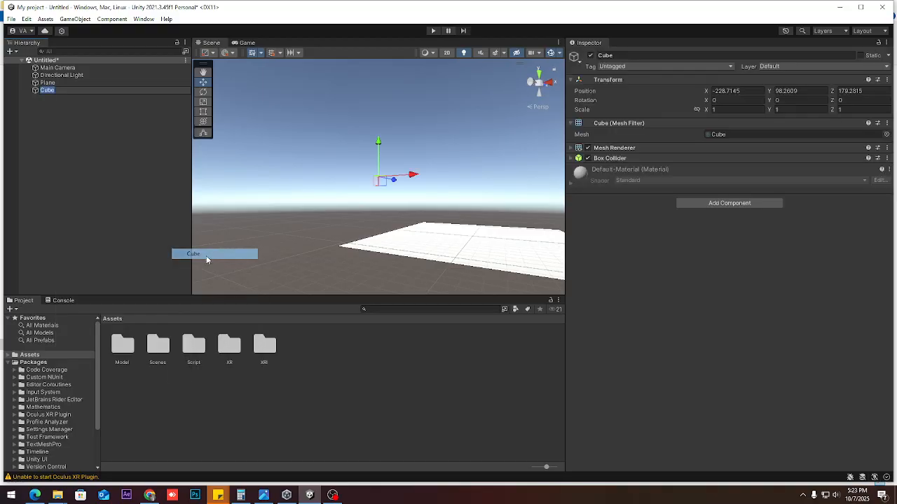
key(BackSpace)
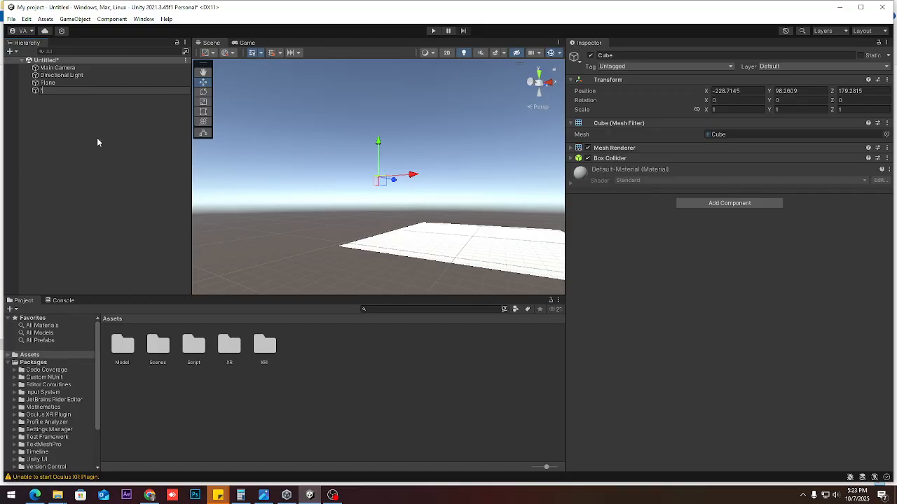
key(ctrl+z)
Step: Create a new 3D cube in the scene, keeping its default name
right_click(56, 131)
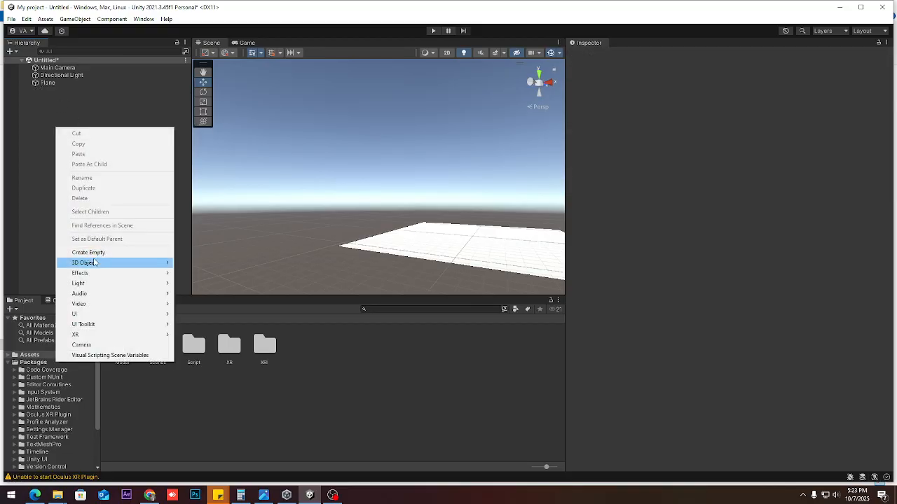
mouse_move(95, 262)
click(202, 263)
click(61, 99)
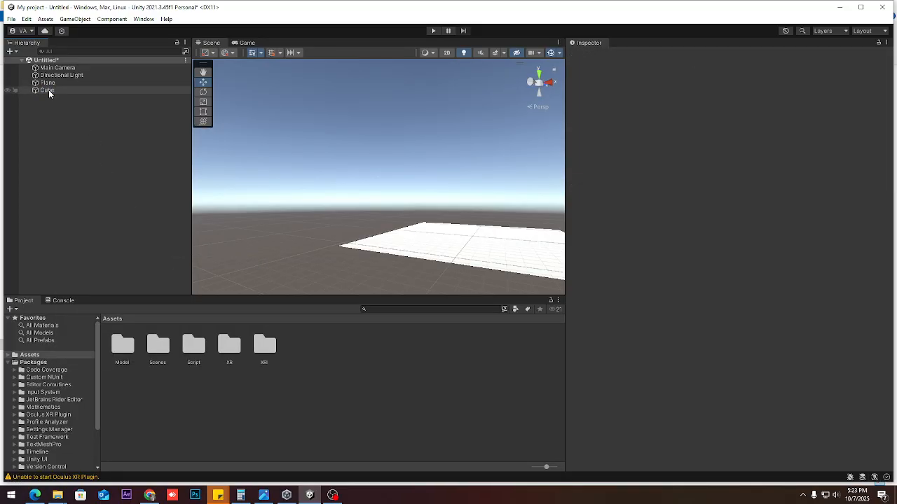
Step: Scale the new cube up uniformly to about 8.65 and frame it in the scene view
click(48, 90)
key(r)
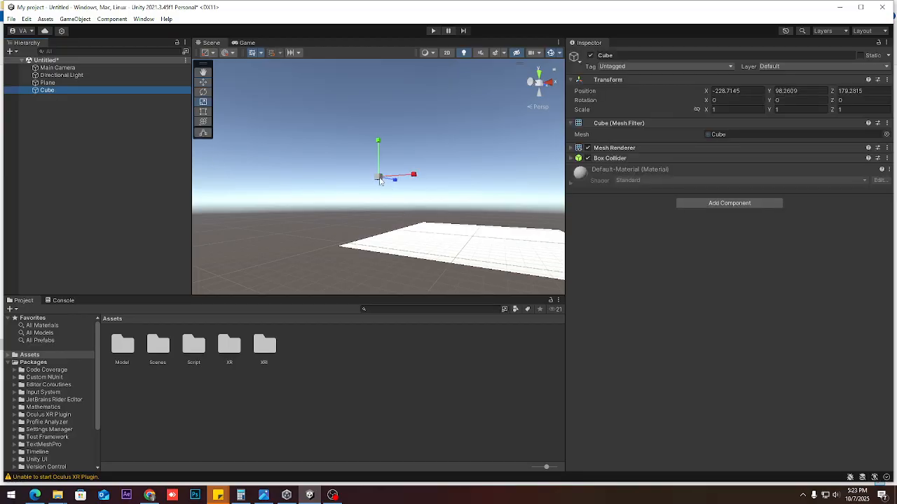
drag(378, 177, 510, 162)
key(f)
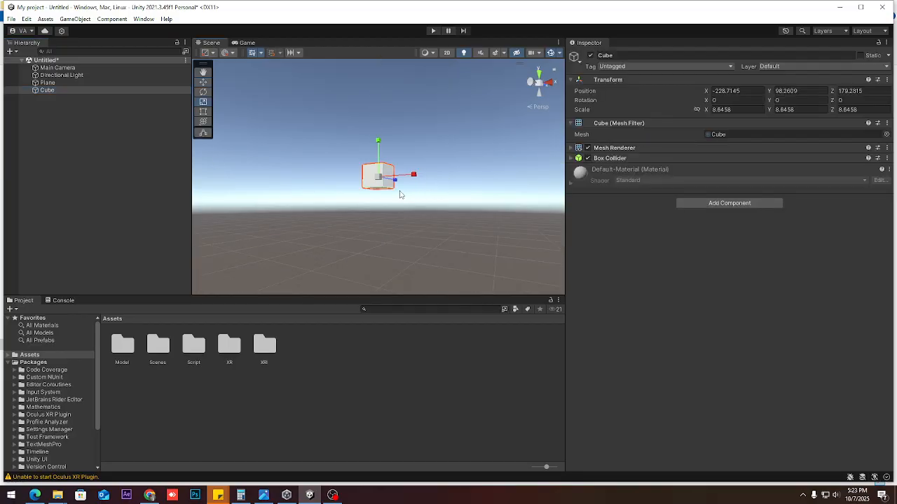
Step: Move the new cube over the plane, to about X -151 and Z -31
scroll(393, 206, down, 4)
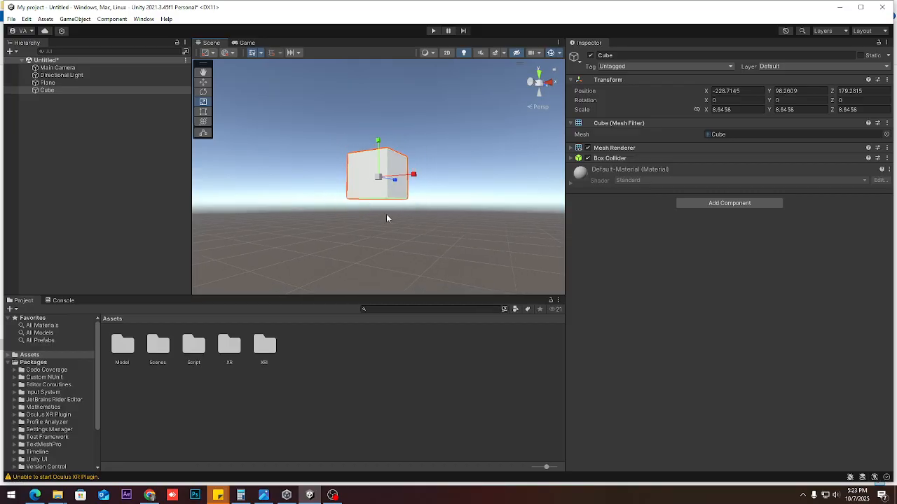
alt+drag(387, 217, 529, 229)
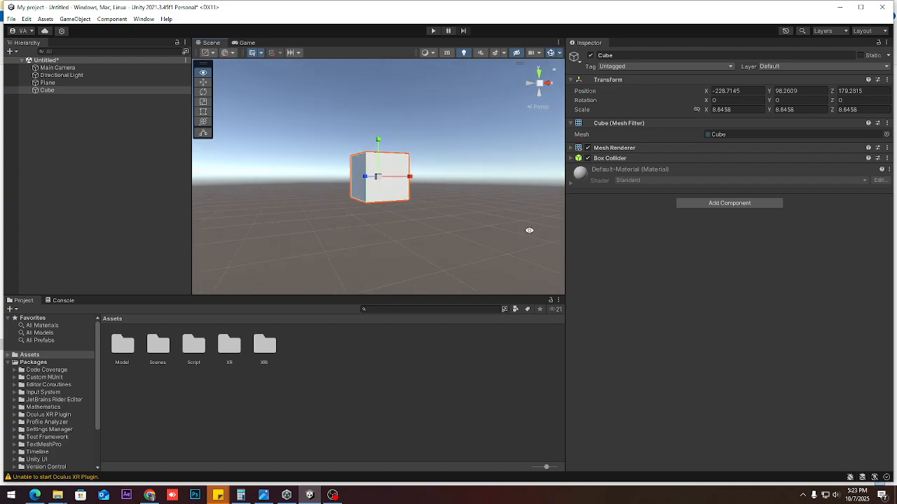
alt+drag(358, 211, 370, 248)
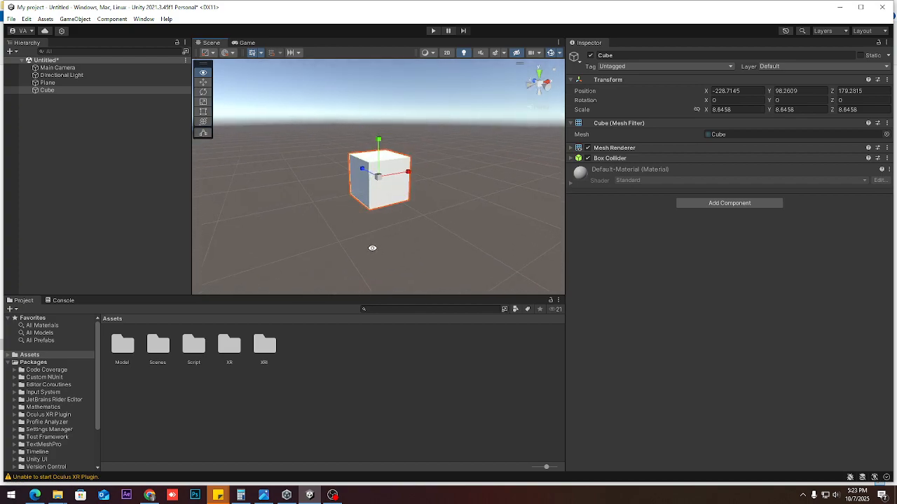
alt+drag(409, 202, 358, 186)
scroll(358, 186, down, 5)
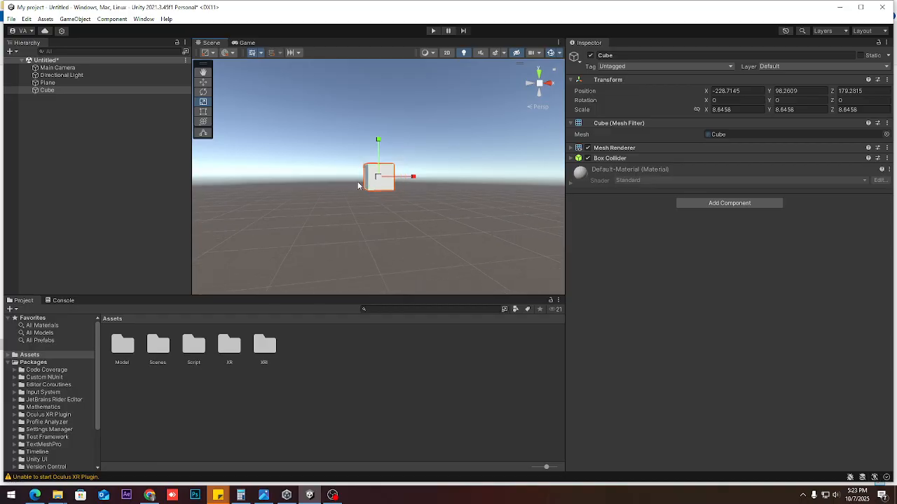
scroll(357, 184, down, 8)
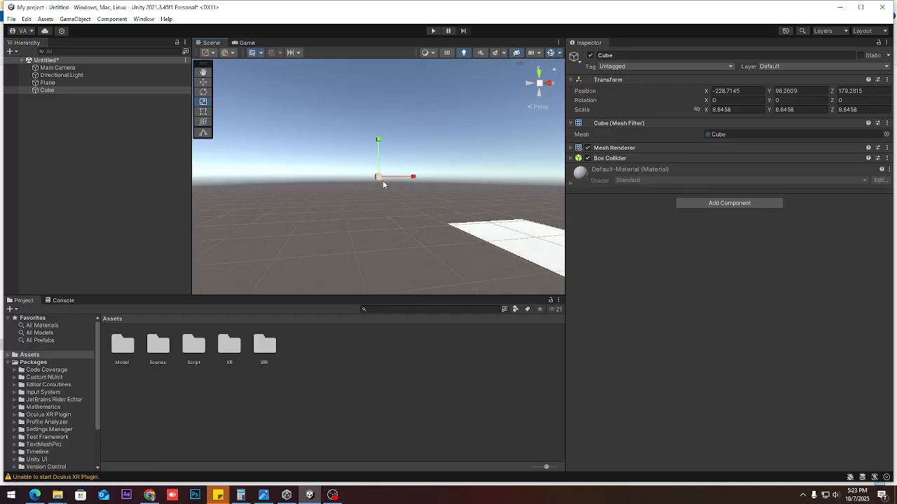
scroll(383, 185, down, 2)
alt+drag(406, 215, 399, 240)
key(w)
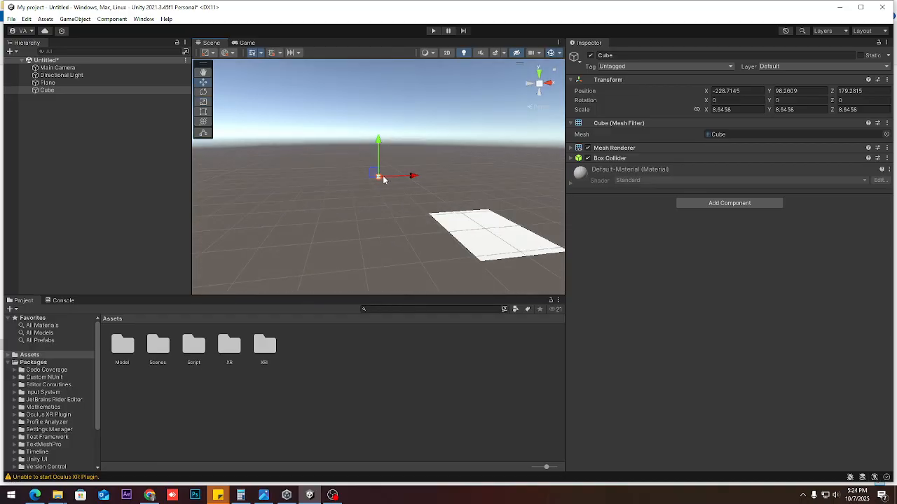
alt+drag(386, 185, 470, 178)
Step: Shift the cube along its X axis to about X -119.1
scroll(471, 227, up, 3)
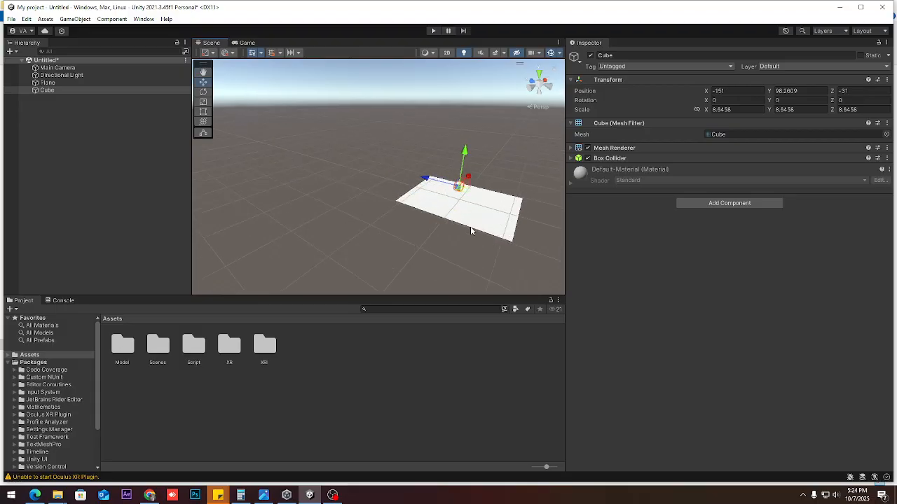
scroll(471, 229, up, 5)
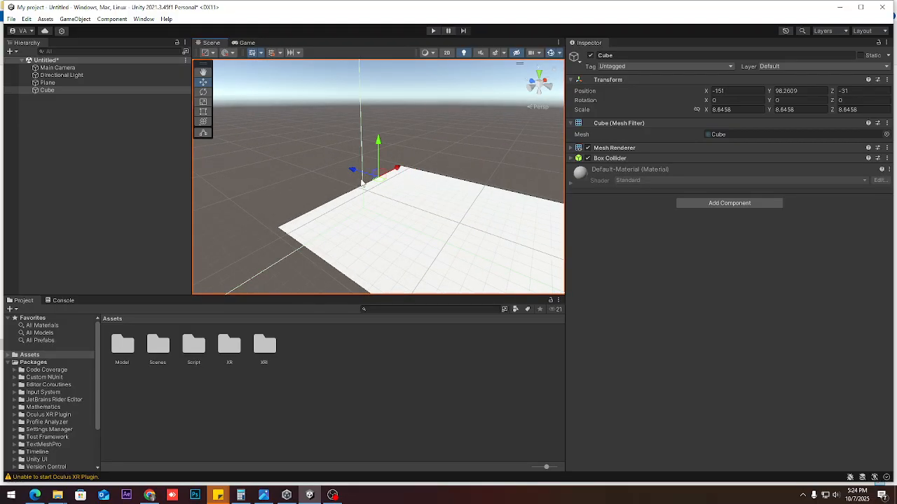
scroll(388, 197, down, 5)
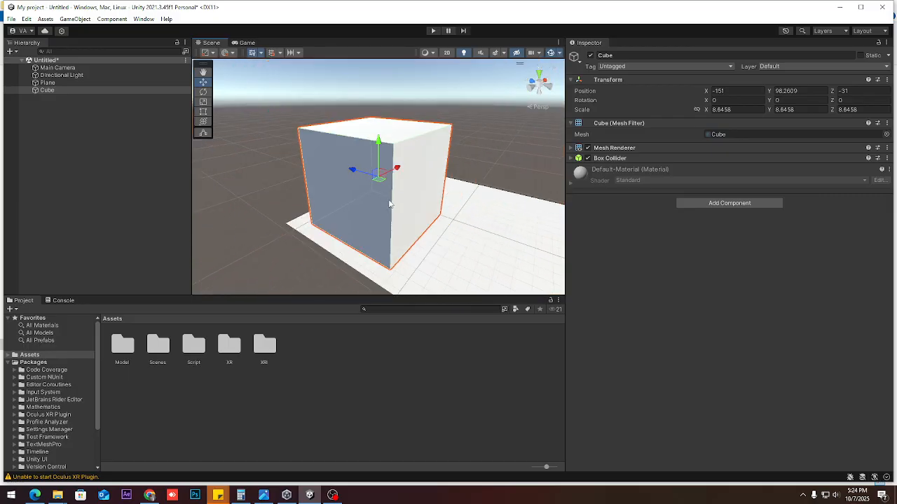
alt+drag(389, 202, 329, 210)
drag(407, 175, 473, 176)
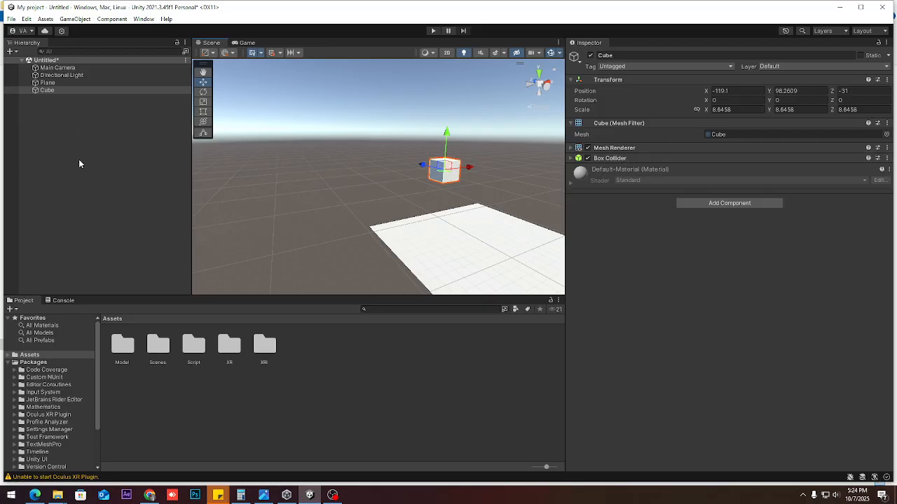
Step: Create an empty object at the root of the scene, keeping its default name, and select it
click(63, 120)
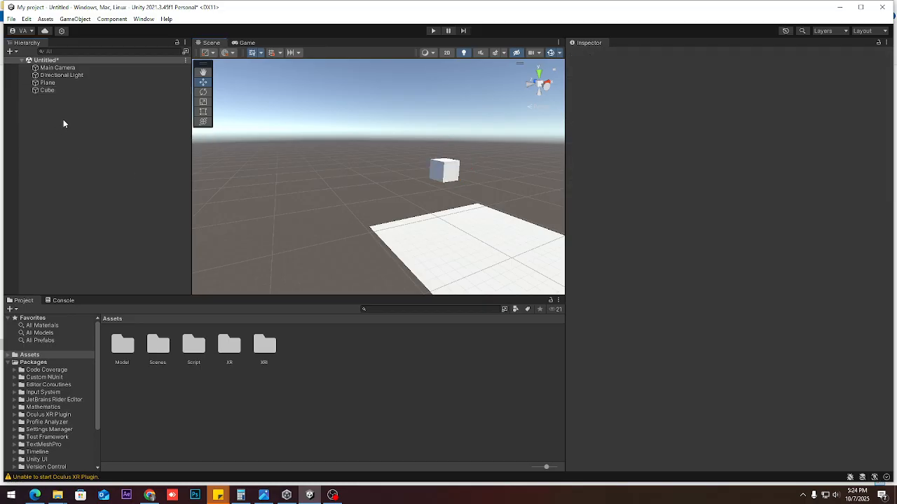
right_click(63, 119)
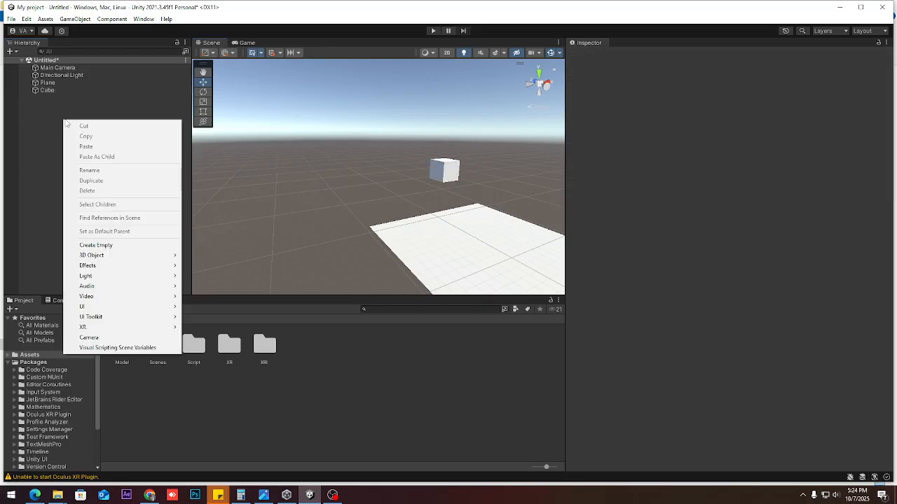
click(116, 246)
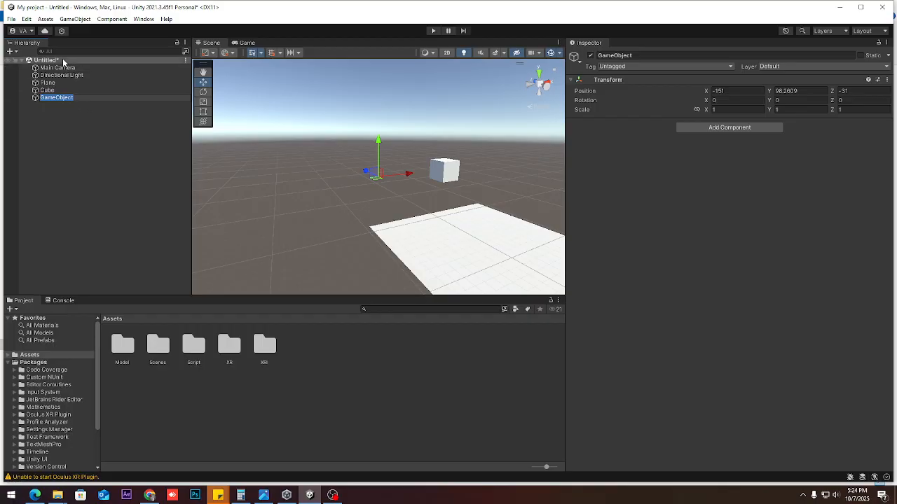
click(87, 116)
click(80, 101)
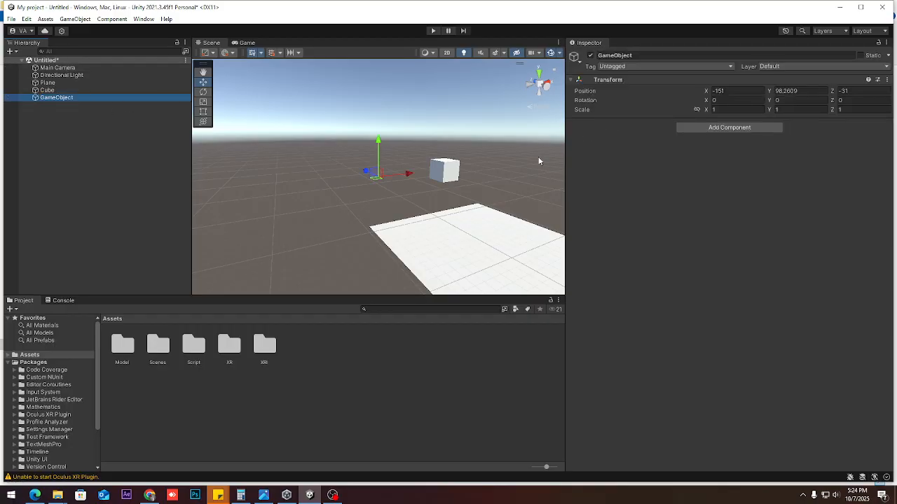
Step: Add a Mesh Filter and a Mesh Renderer component to the empty object
click(700, 128)
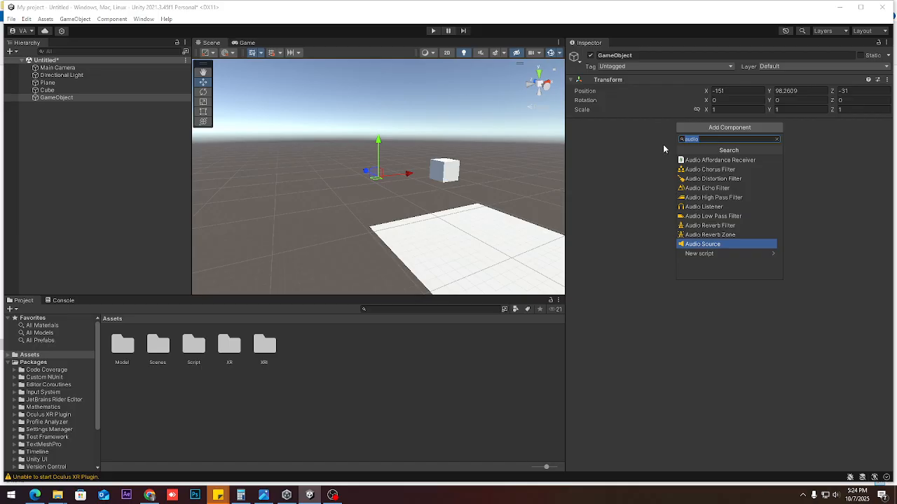
text(mes)
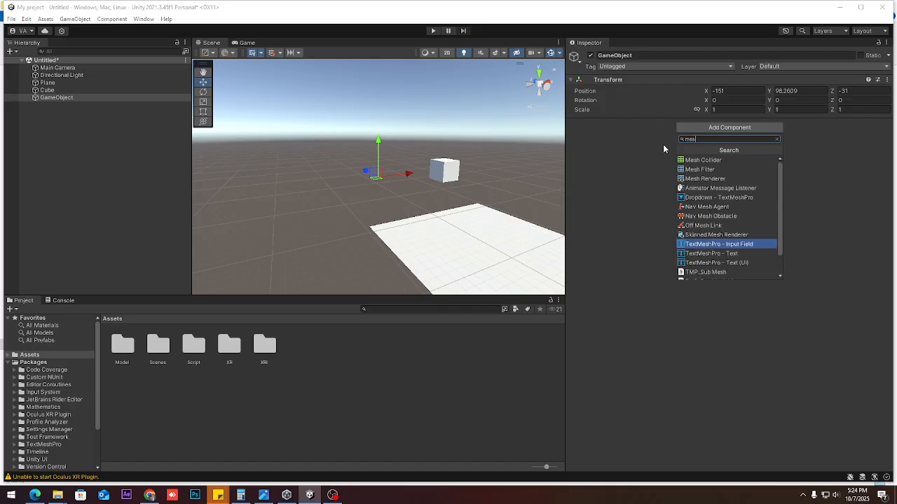
click(701, 169)
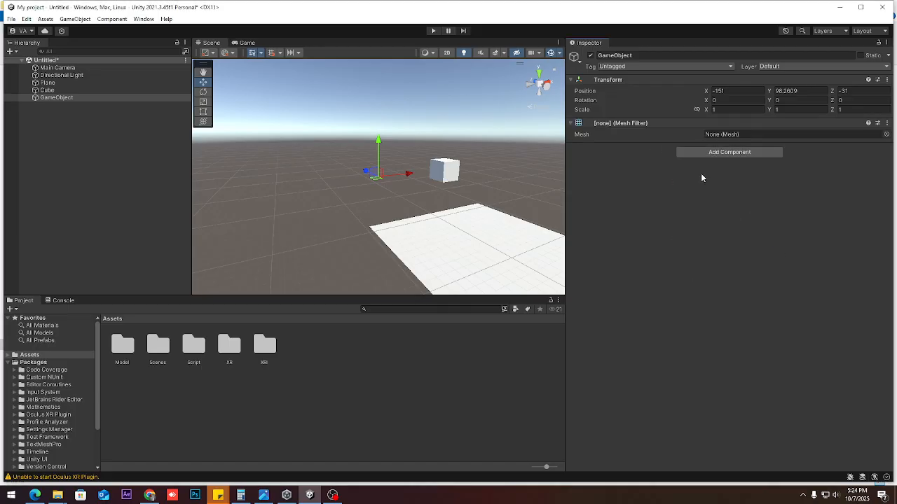
click(744, 152)
click(744, 200)
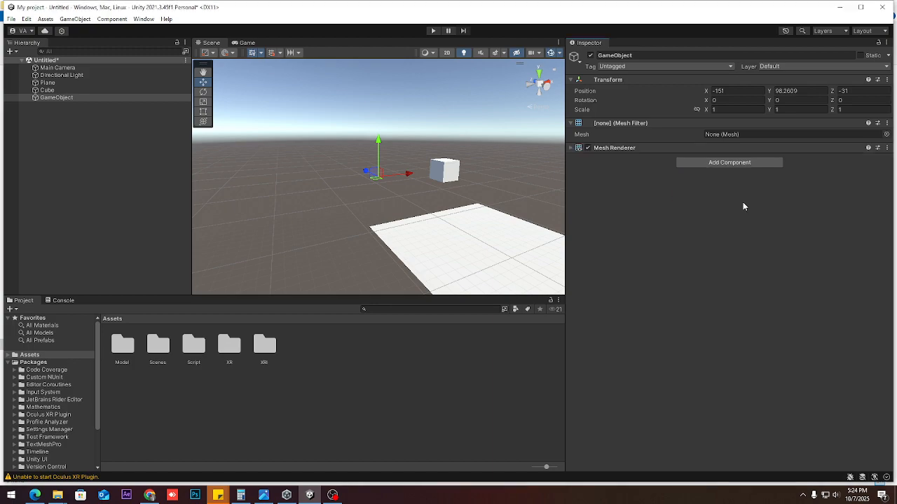
Step: Add a Box Collider to the empty object and compare its components with those of the cube
click(734, 164)
text(box)
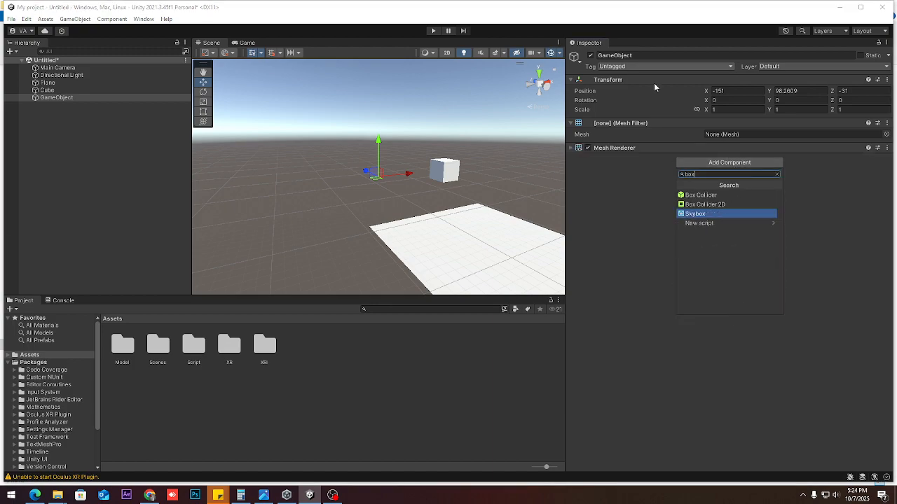
click(725, 196)
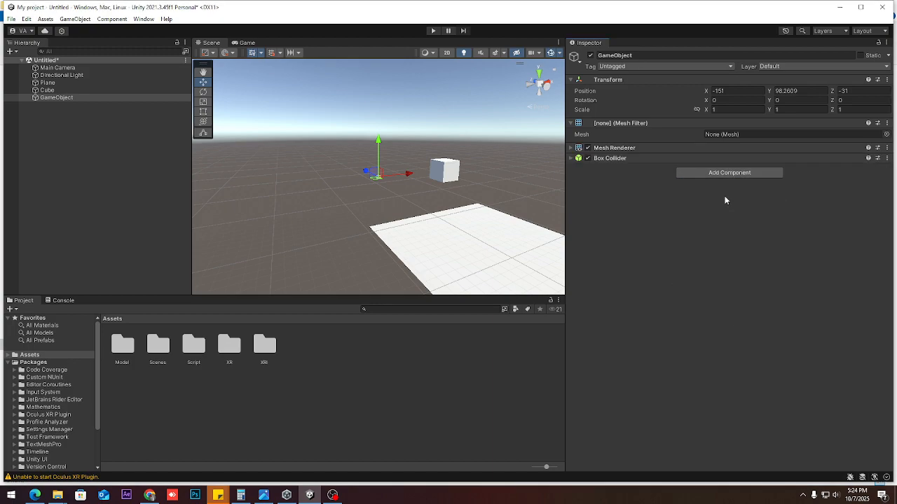
click(101, 88)
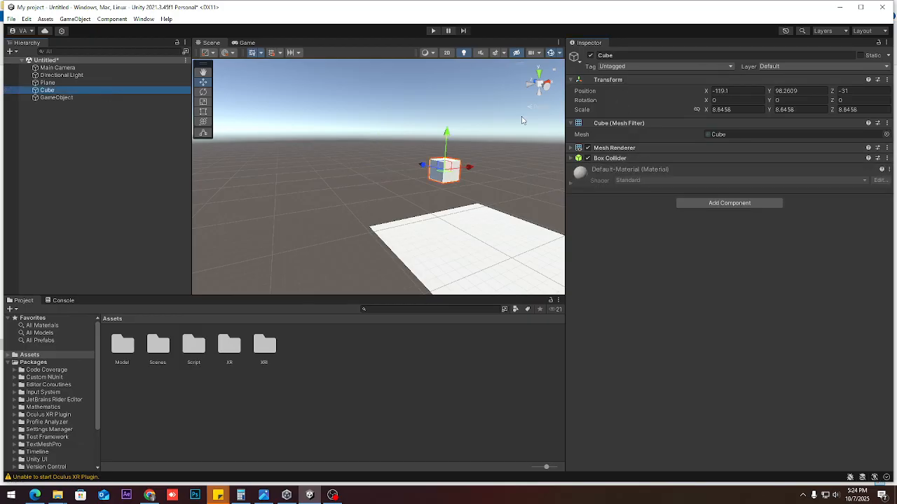
click(83, 97)
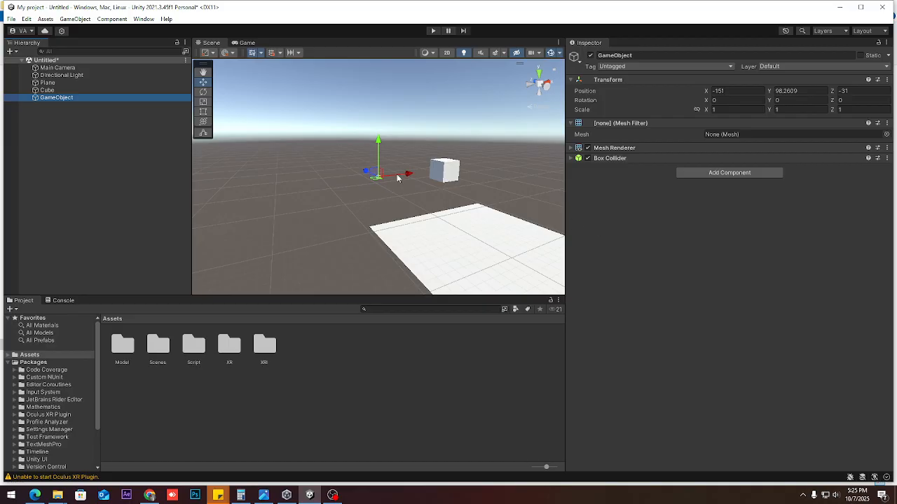
Step: Scale the empty object to about 25.08 in X, 22.13 in Y and 30.11 in Z
key(r)
drag(379, 178, 651, 82)
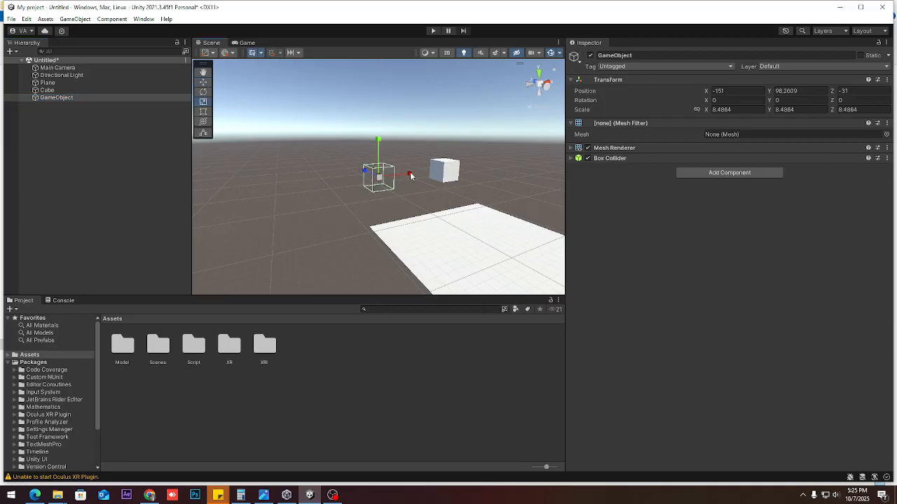
drag(379, 140, 382, 82)
drag(411, 176, 474, 170)
alt+drag(387, 194, 503, 246)
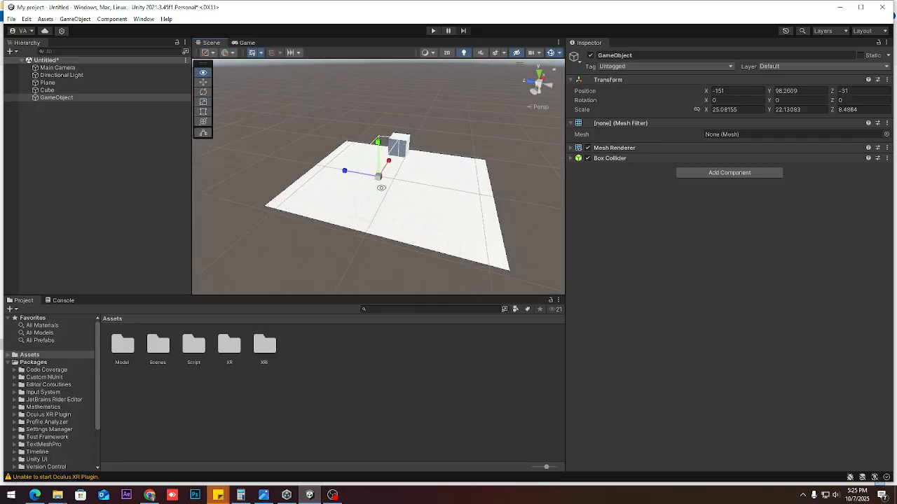
drag(344, 171, 258, 151)
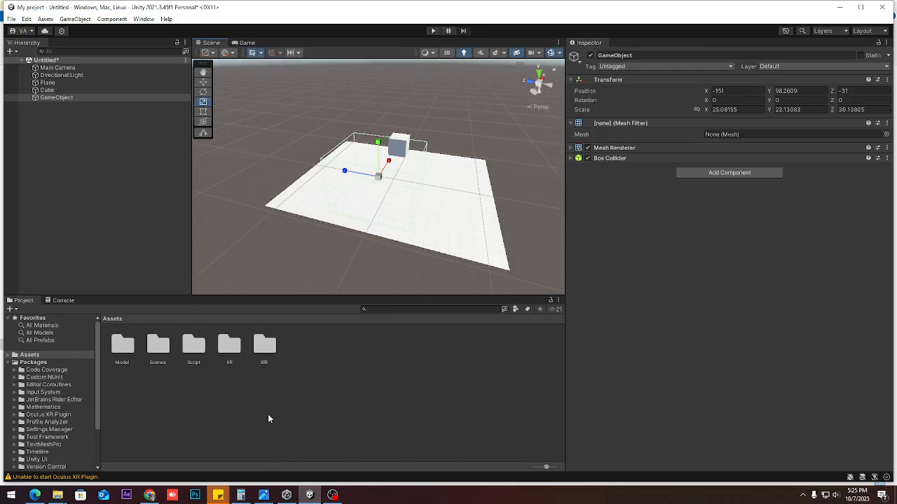
Step: Switch to Paint and sketch three boxes in a row, hand-lettering "sug" in the first and "salt" in the second
key(super)
text(paint)
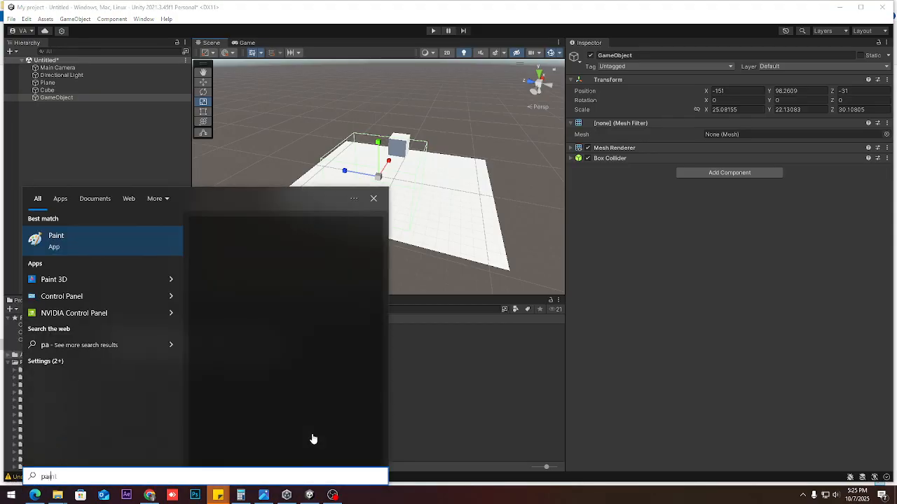
click(109, 238)
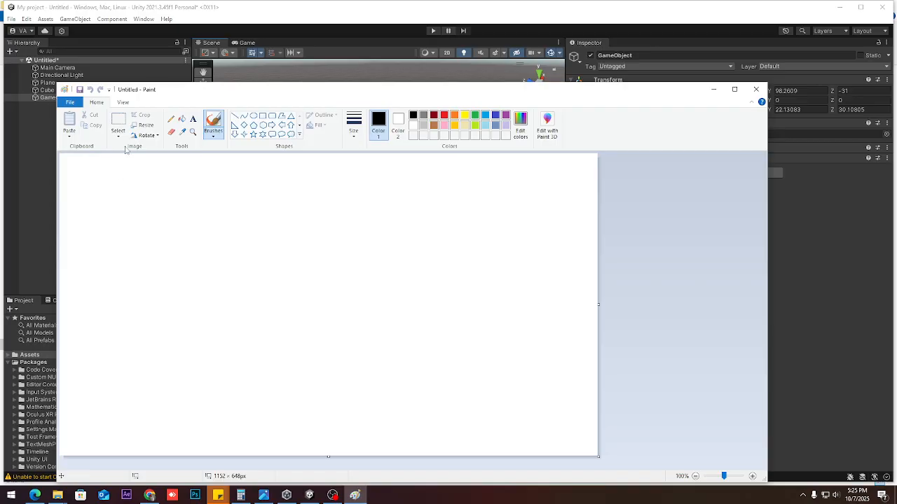
mouse_move(135, 203)
mouse_down()
mouse_move(181, 204)
mouse_move(182, 225)
mouse_move(138, 257)
mouse_move(126, 226)
mouse_move(134, 205)
mouse_move(135, 243)
mouse_move(181, 224)
mouse_move(177, 231)
mouse_up()
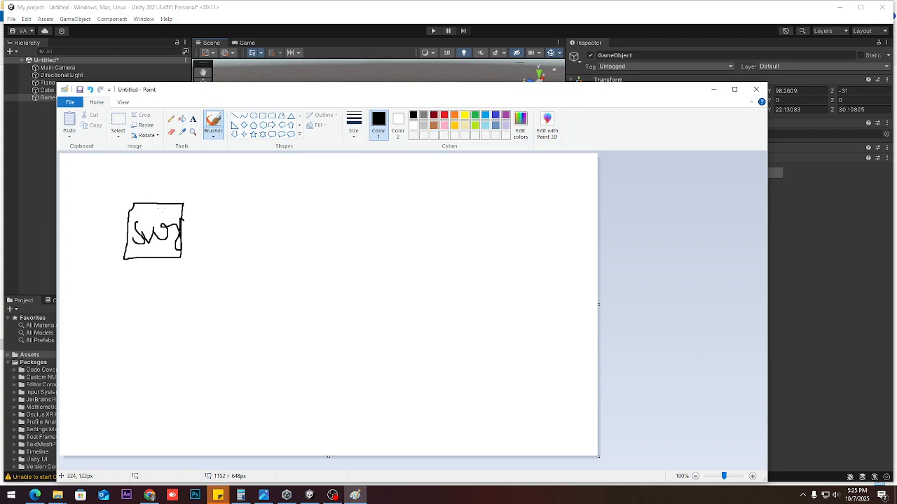
mouse_move(224, 204)
mouse_down()
mouse_move(229, 248)
mouse_move(267, 249)
mouse_move(264, 204)
mouse_move(214, 206)
mouse_move(241, 234)
mouse_move(261, 211)
mouse_move(265, 222)
mouse_up()
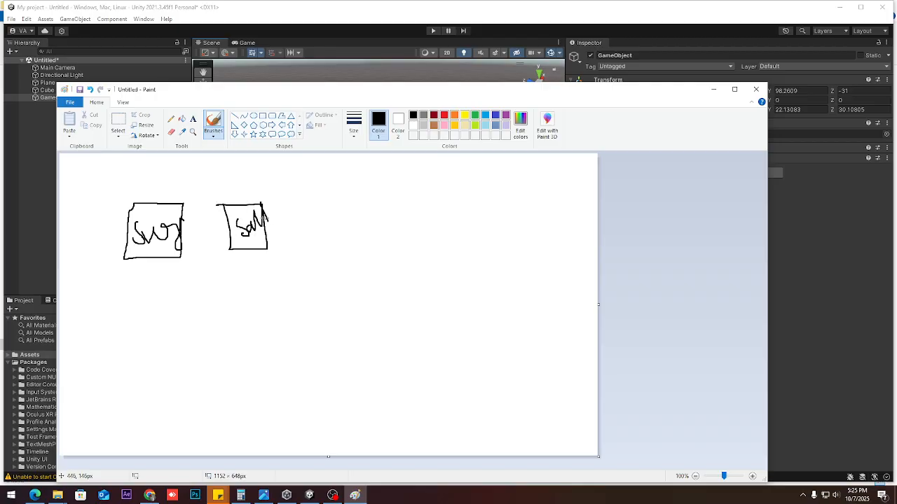
mouse_move(352, 208)
mouse_down()
mouse_move(399, 251)
mouse_move(334, 254)
mouse_move(325, 214)
mouse_up()
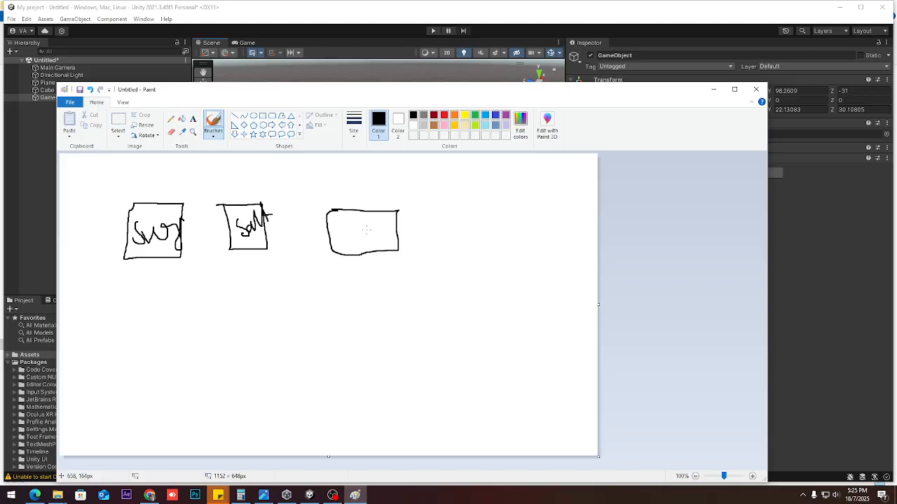
Step: Circle the handwritten labels in the first two boxes and close the Paint drawing
mouse_move(143, 220)
mouse_down()
mouse_move(189, 238)
mouse_move(143, 238)
mouse_up()
mouse_move(251, 219)
mouse_down()
mouse_move(265, 214)
mouse_move(235, 219)
mouse_up()
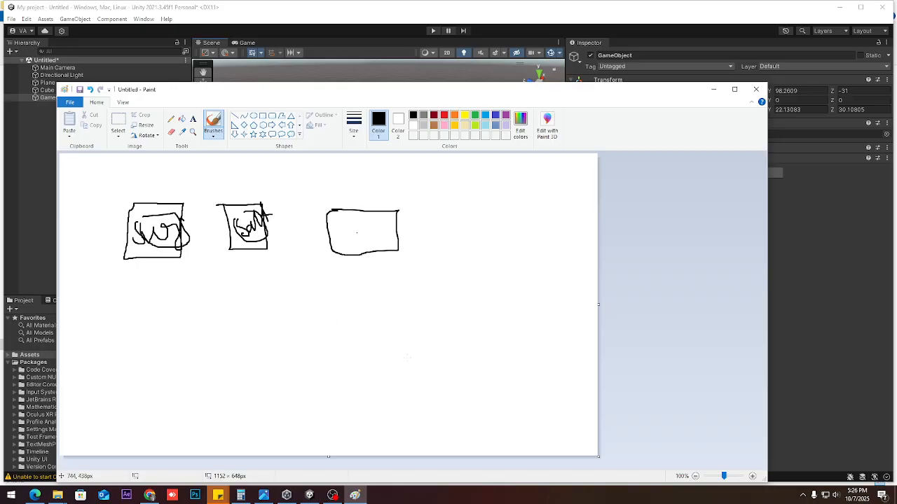
click(756, 89)
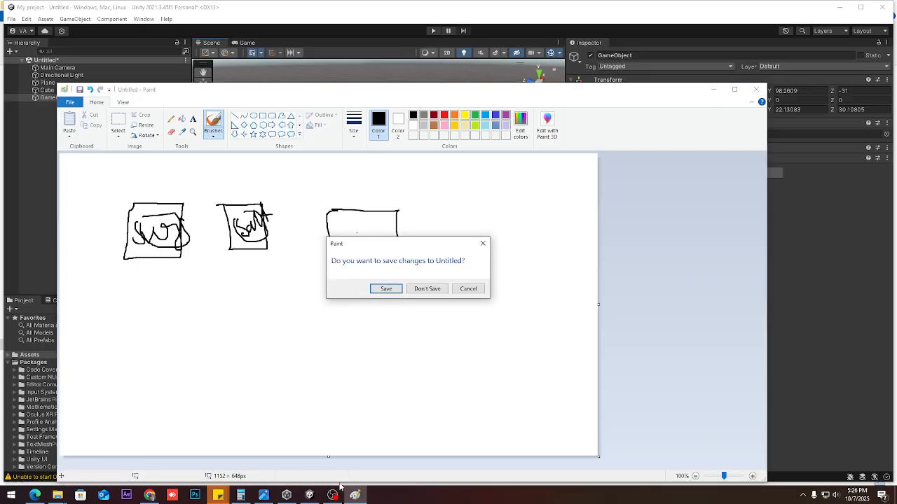